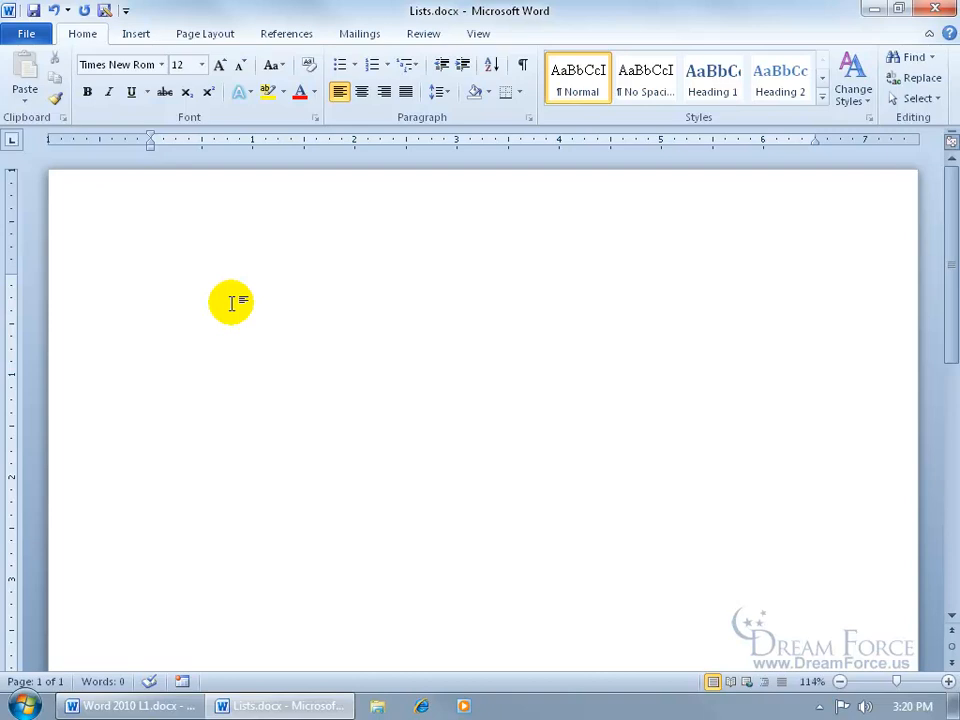
Step: Enter the heading Camping and a numbered list below it with Toilet Paper, Tent, Sleeping Bag and an empty fourth item
text(Camping)
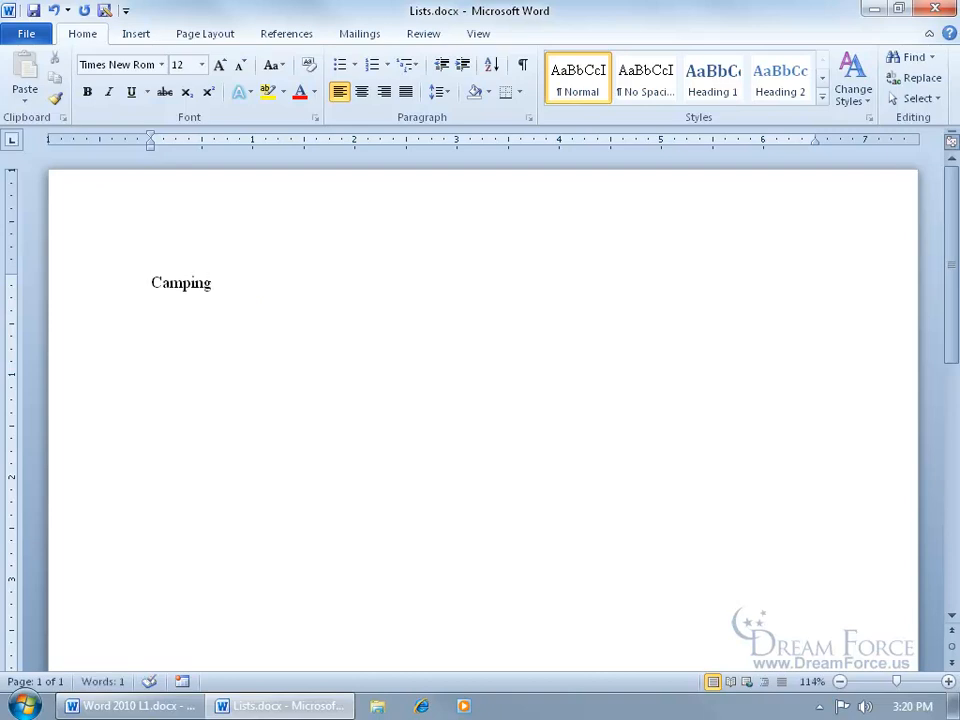
key(Return)
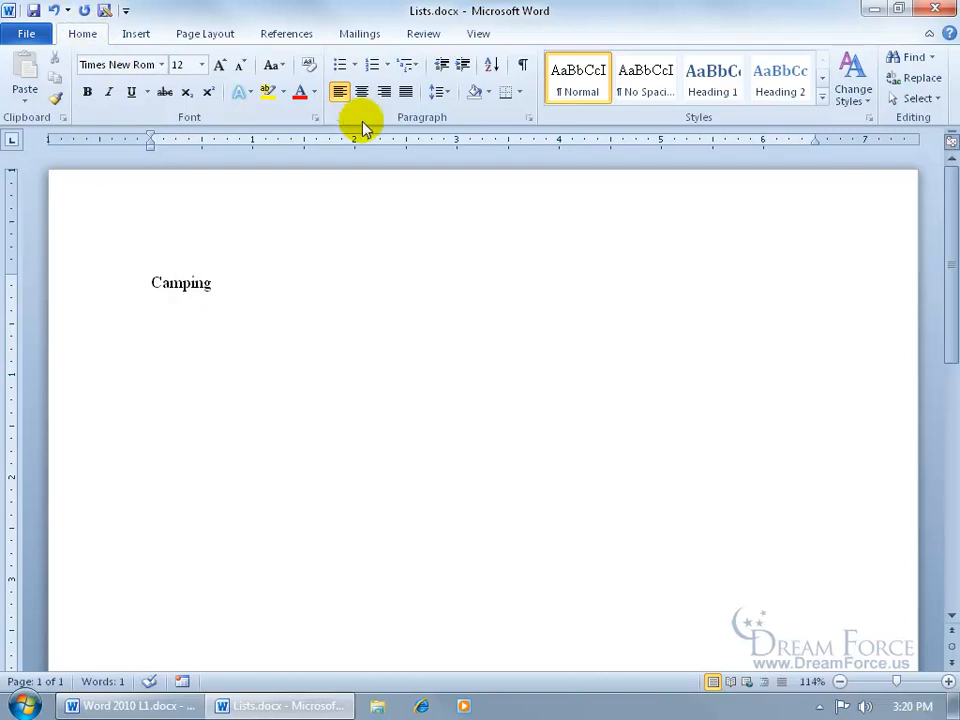
click(373, 67)
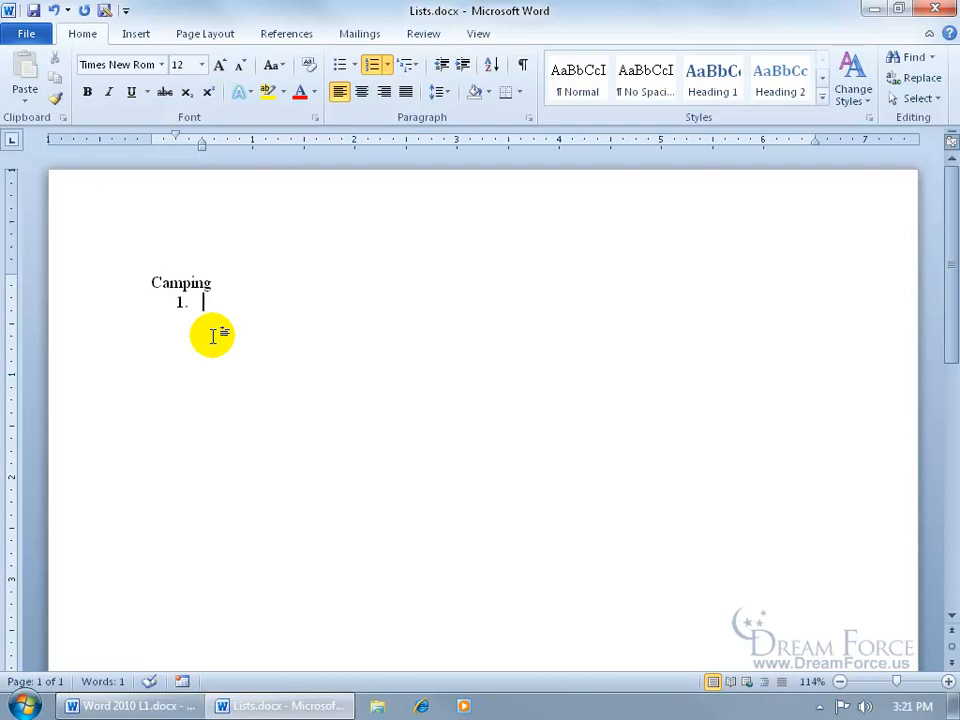
text(Toilet Paper)
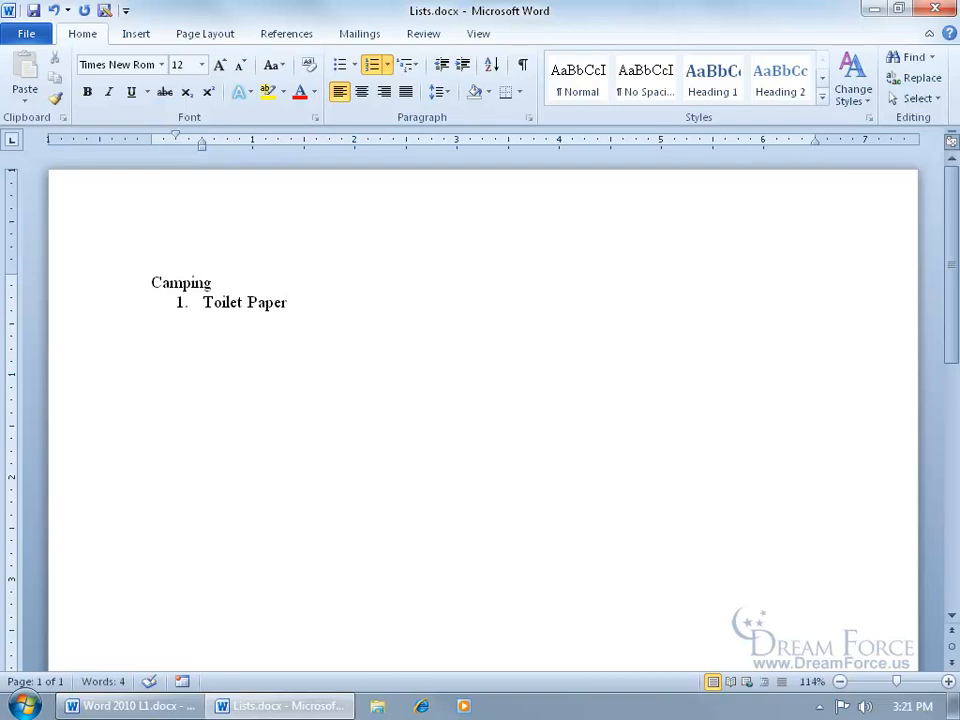
key(Return)
text(Tent)
key(Return)
text(Sleeping Bag)
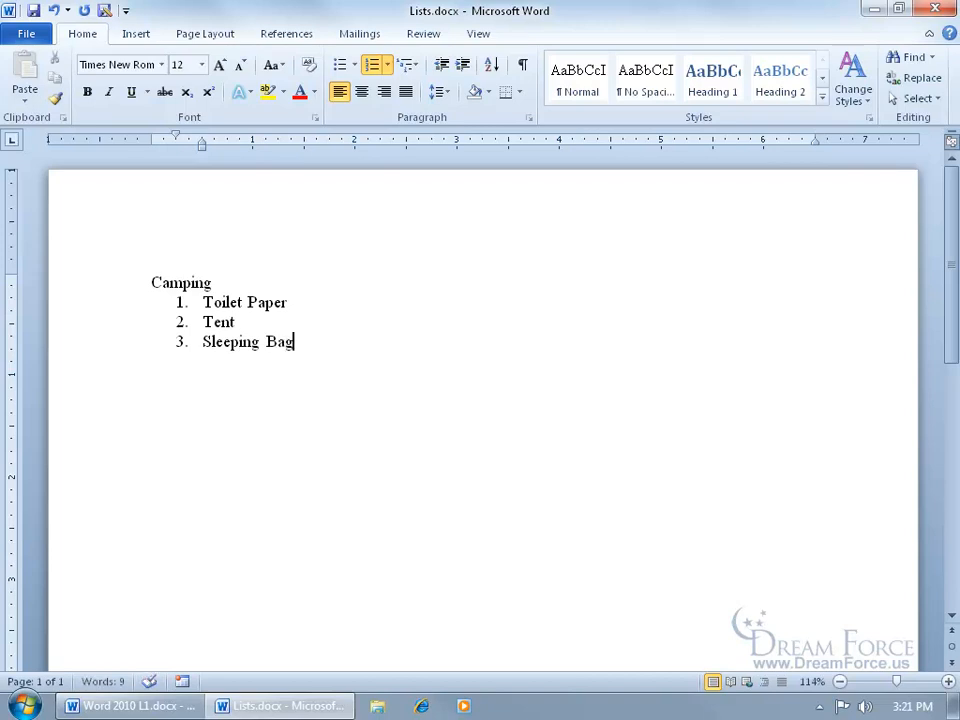
key(Return)
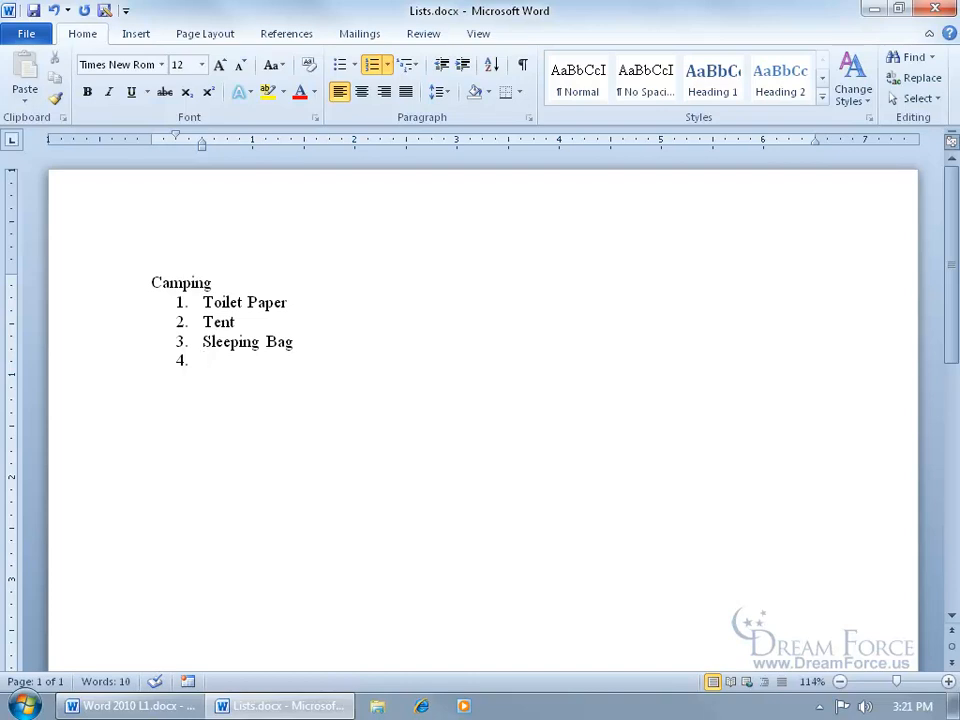
Step: Try ending the Camping list by deleting the empty fourth item's number and indent, and undo the indent removal
key(BackSpace)
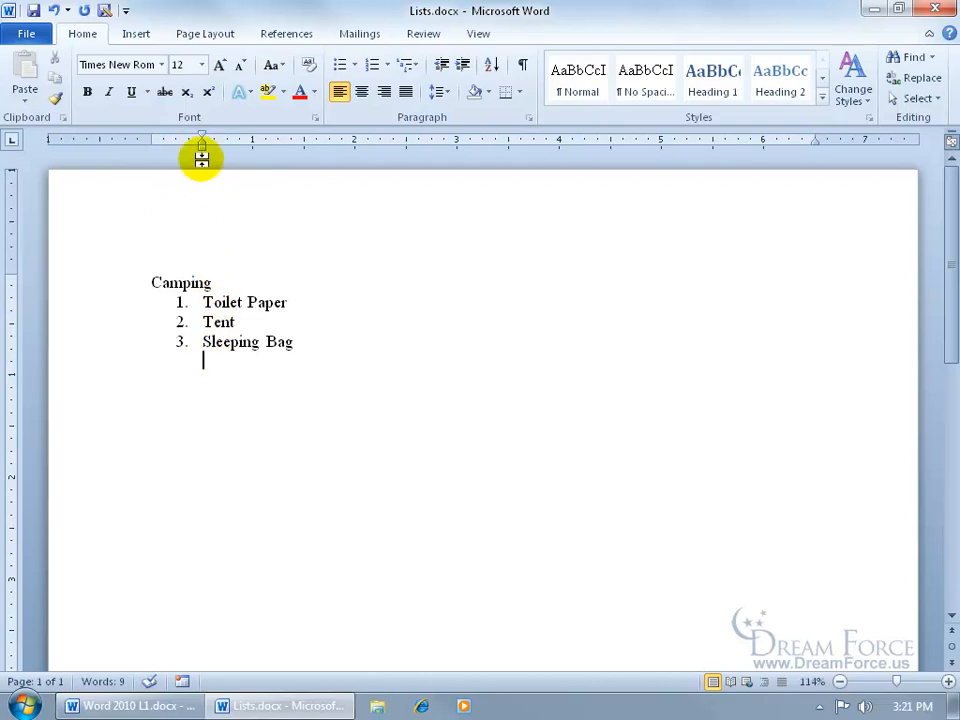
key(BackSpace)
key(BackSpace)
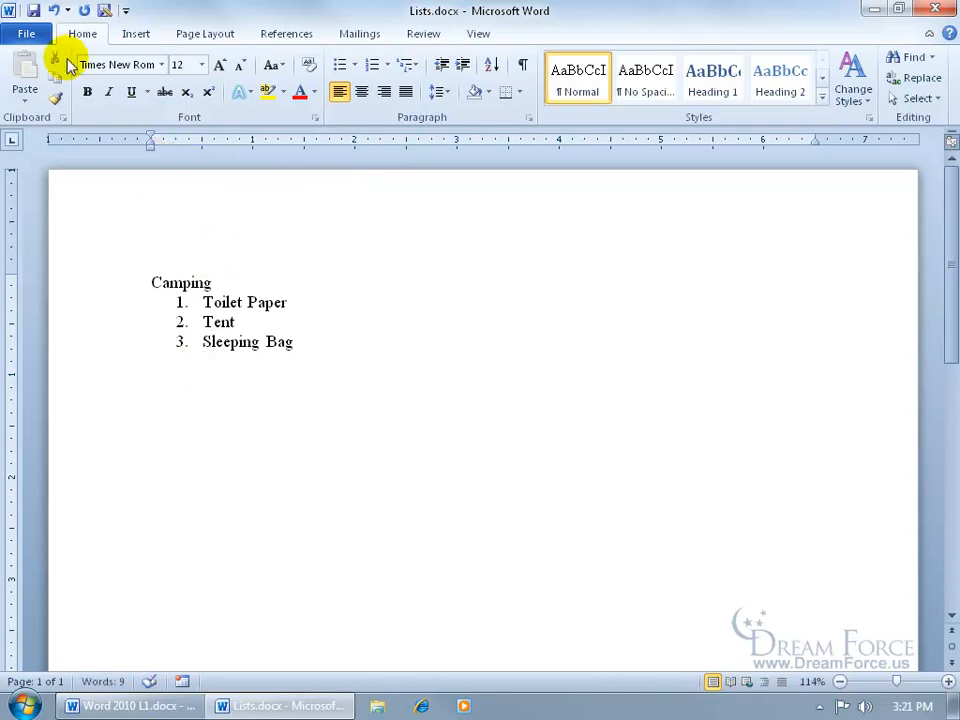
click(54, 11)
click(54, 11)
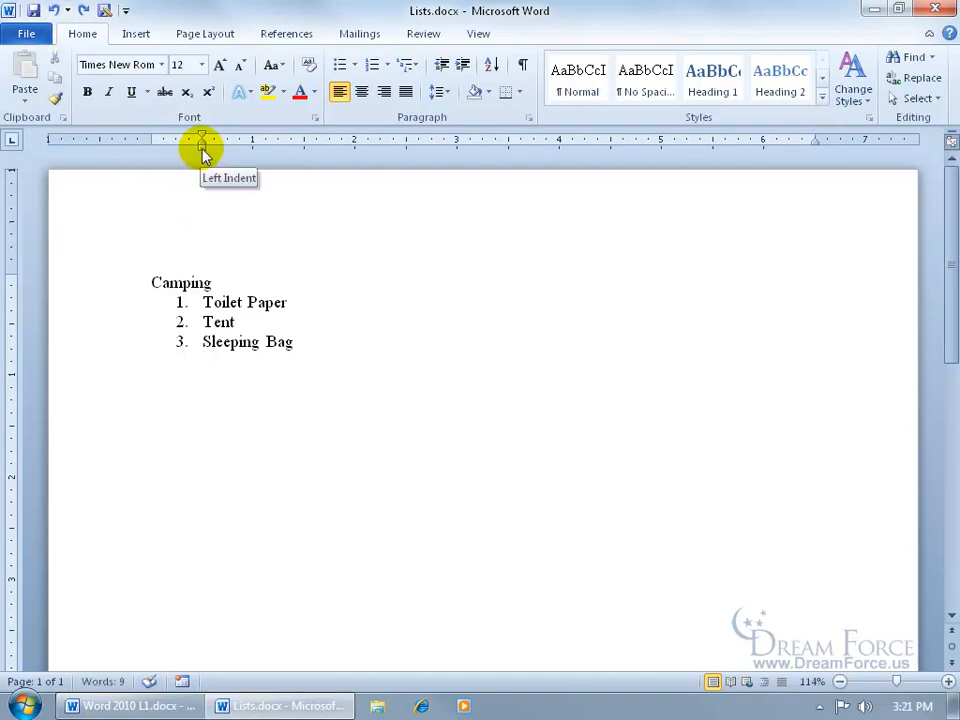
Step: Try moving the left indent of the empty line below Sleeping Bag to the page margin, and undo back to the numbered item
drag(203, 150, 150, 146)
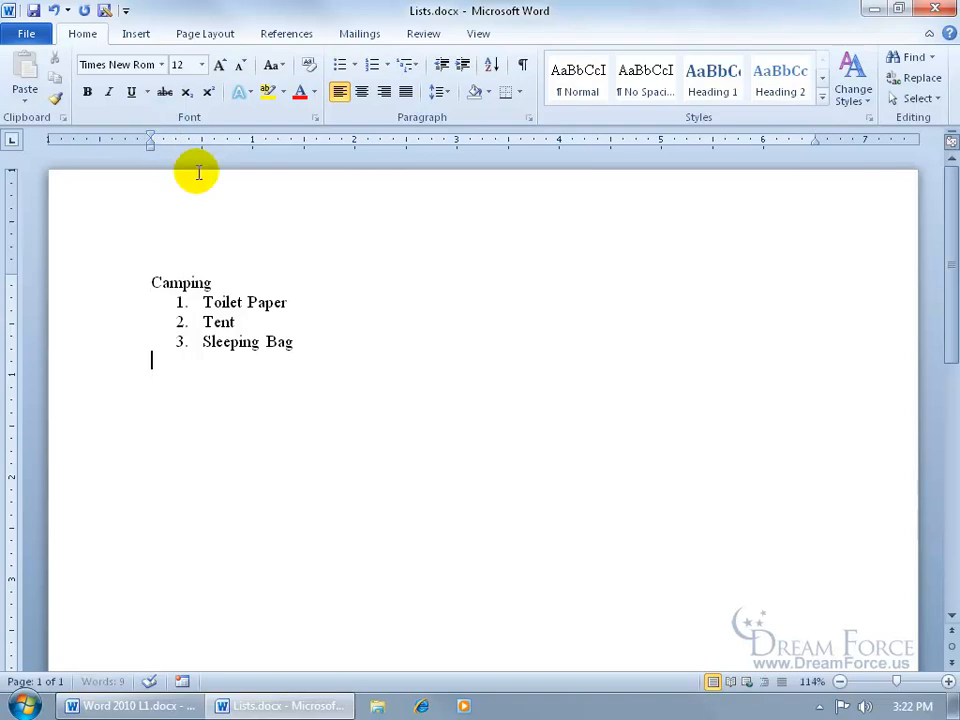
click(54, 11)
click(54, 11)
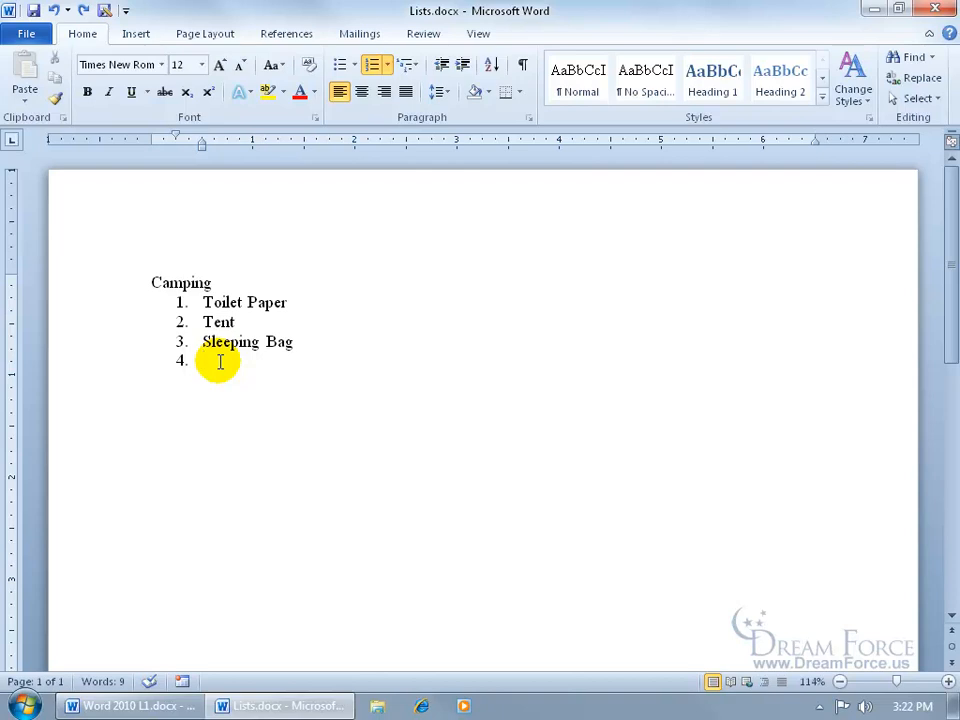
Step: Turn off numbering for the empty fourth item and enter the heading Additional List after a blank line
click(372, 64)
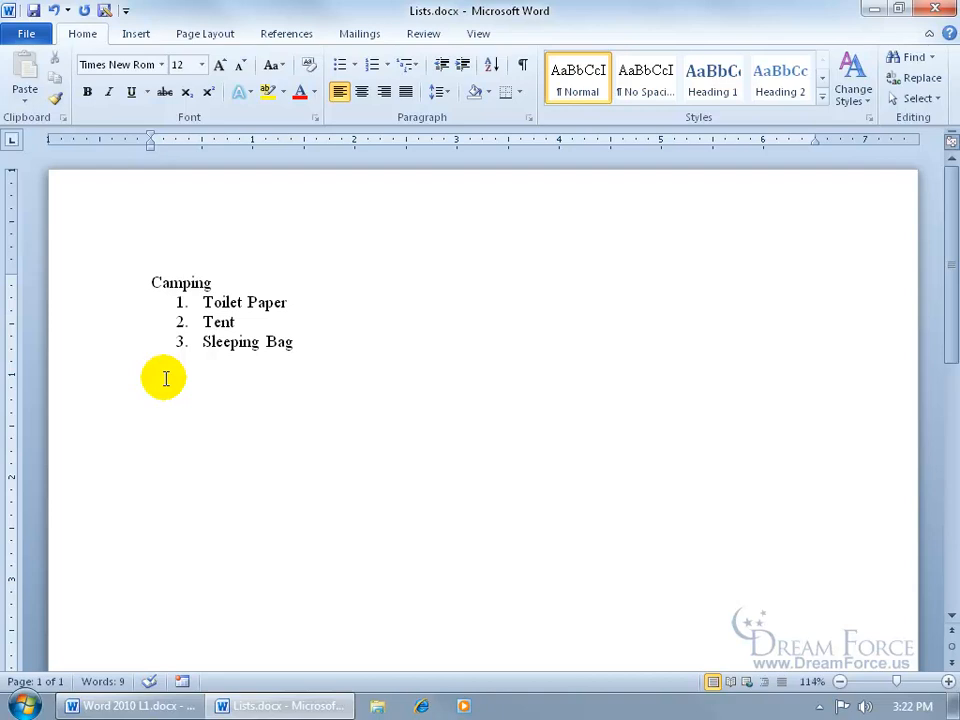
key(Return)
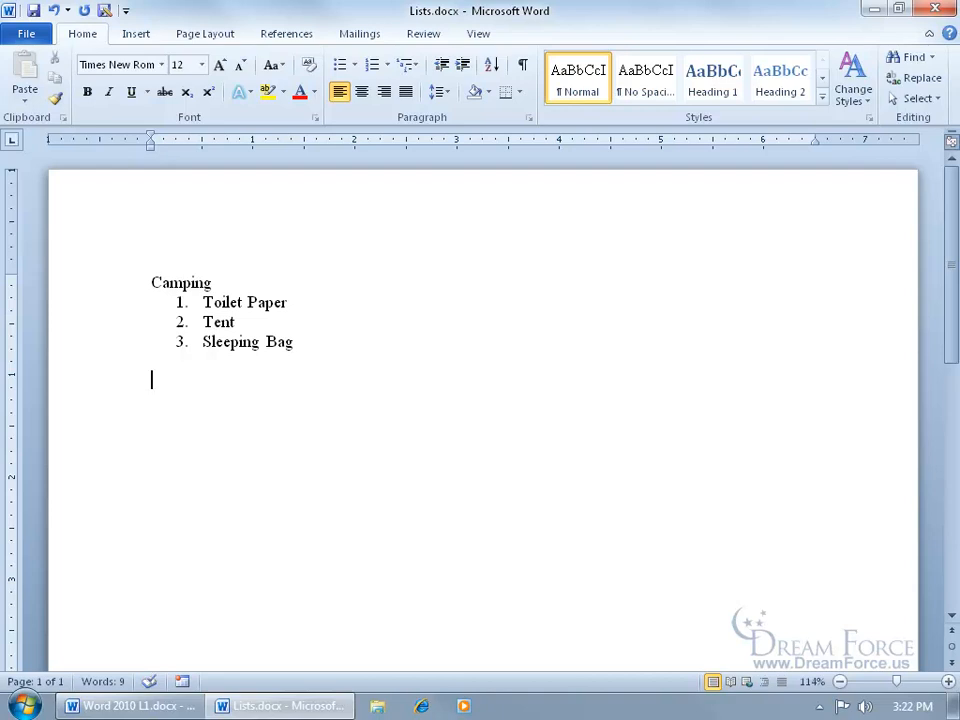
text(Additional List)
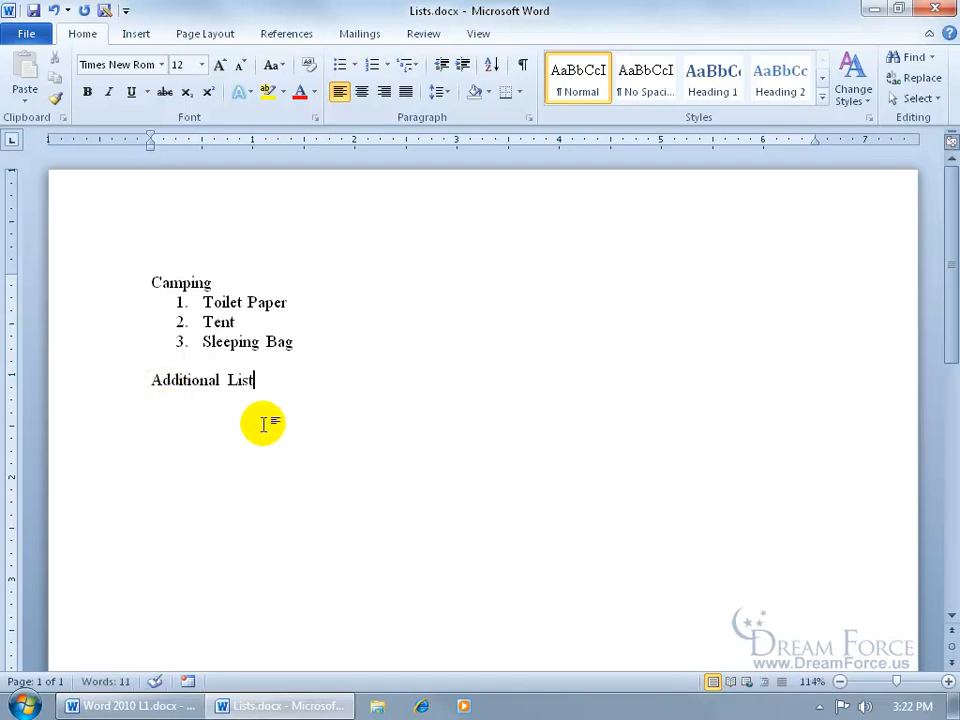
Step: Create a numbered list below Additional List with the items Pillow, Matches and Comic Books
key(Return)
click(372, 64)
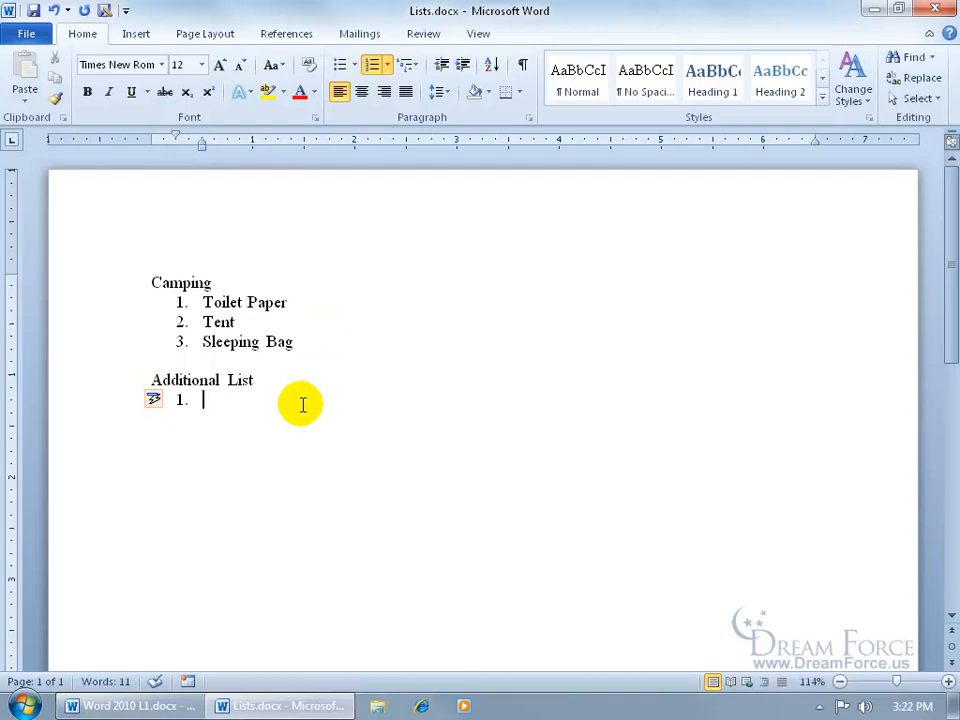
text(Pillow)
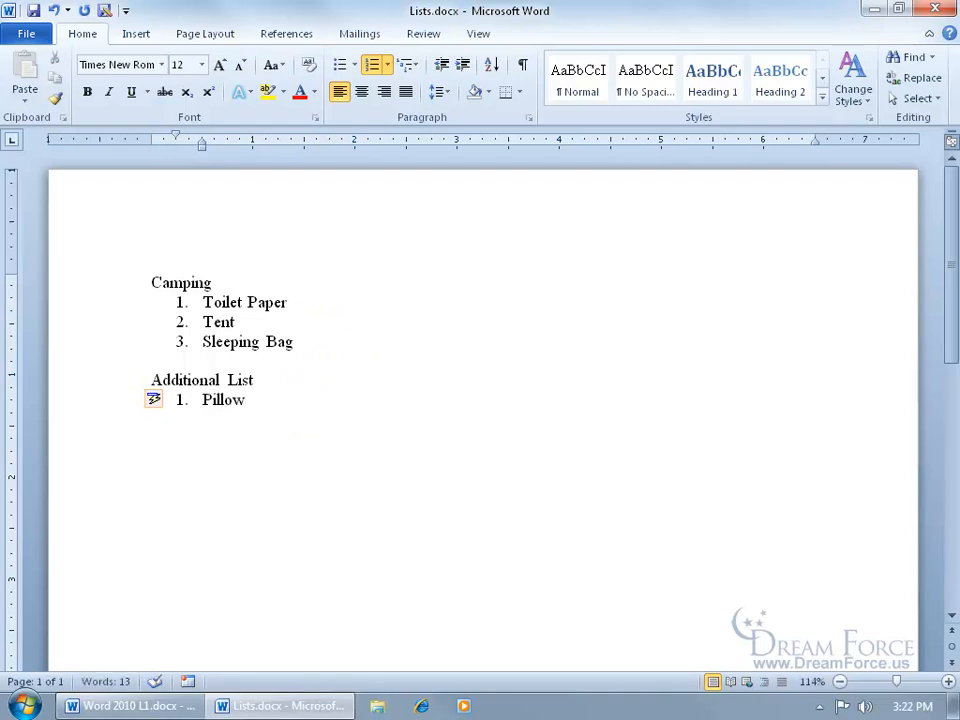
key(Return)
text(Matches)
key(Return)
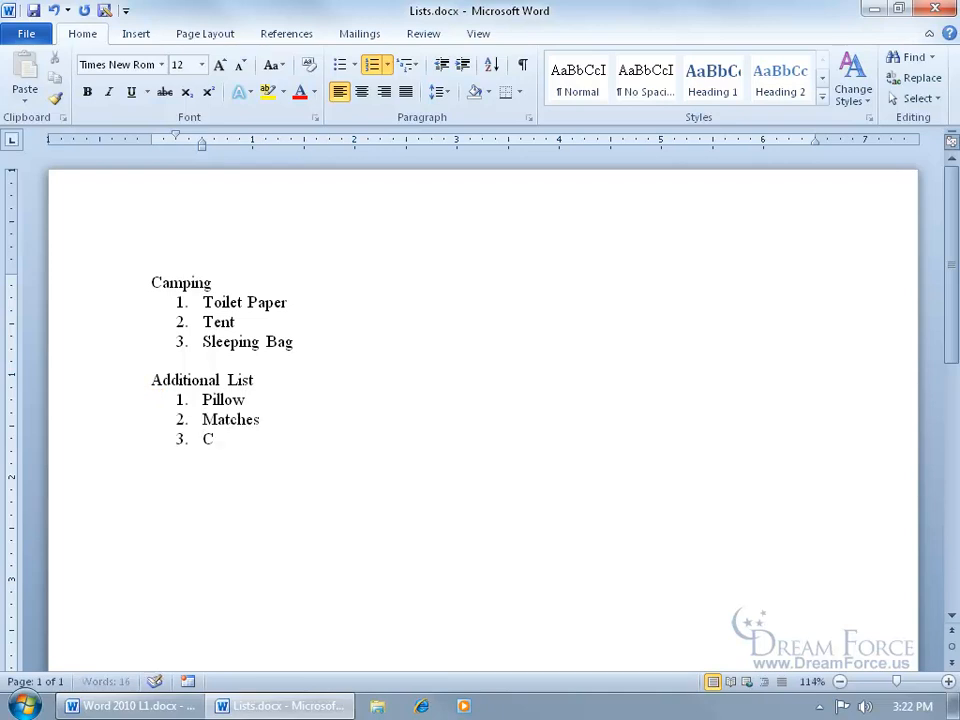
text(Comic Books)
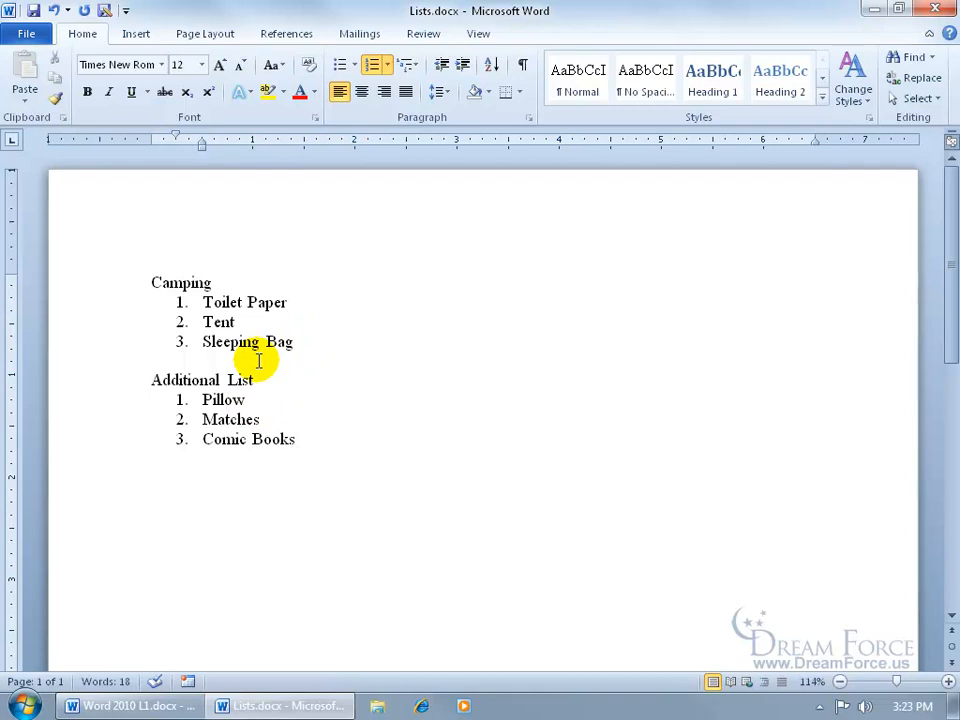
Step: Continue the Additional List's numbering from the Camping list, and restart it at 1
click(204, 398)
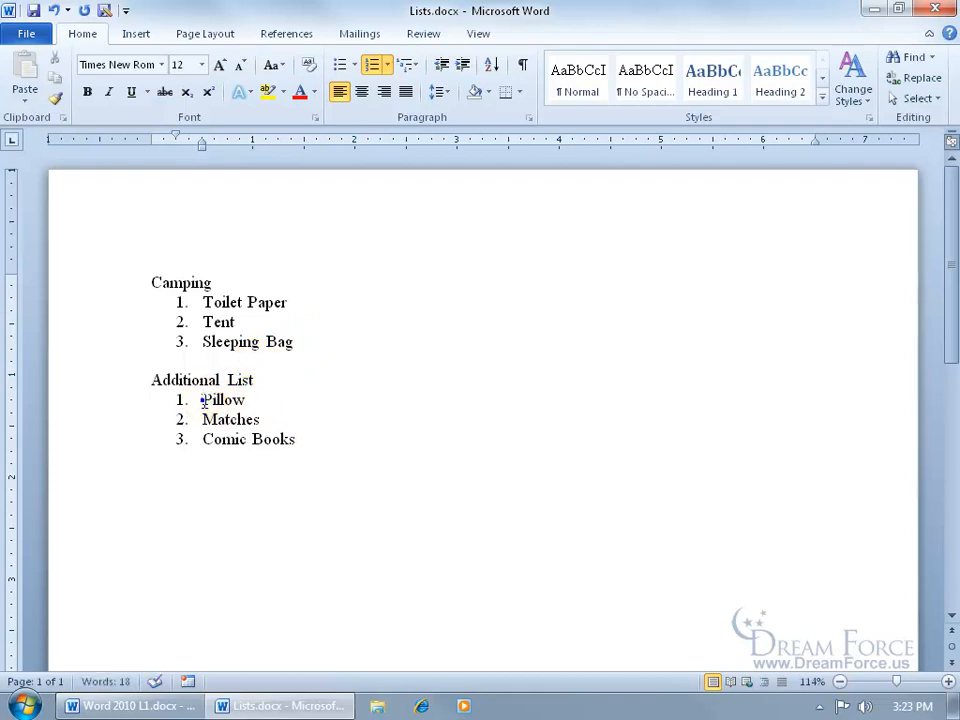
right_click(200, 398)
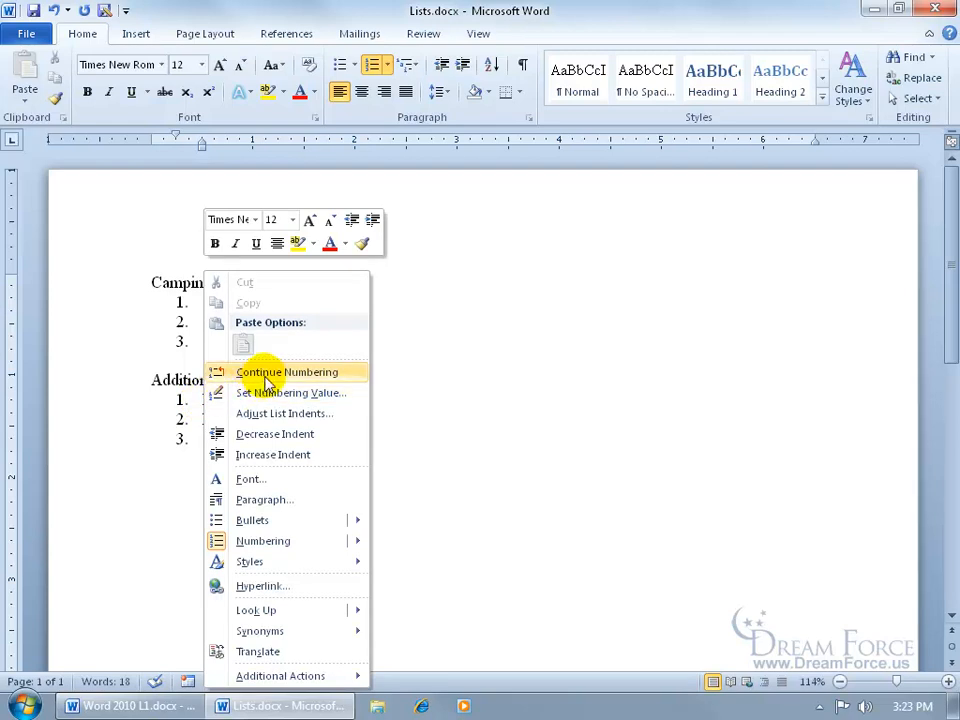
click(183, 381)
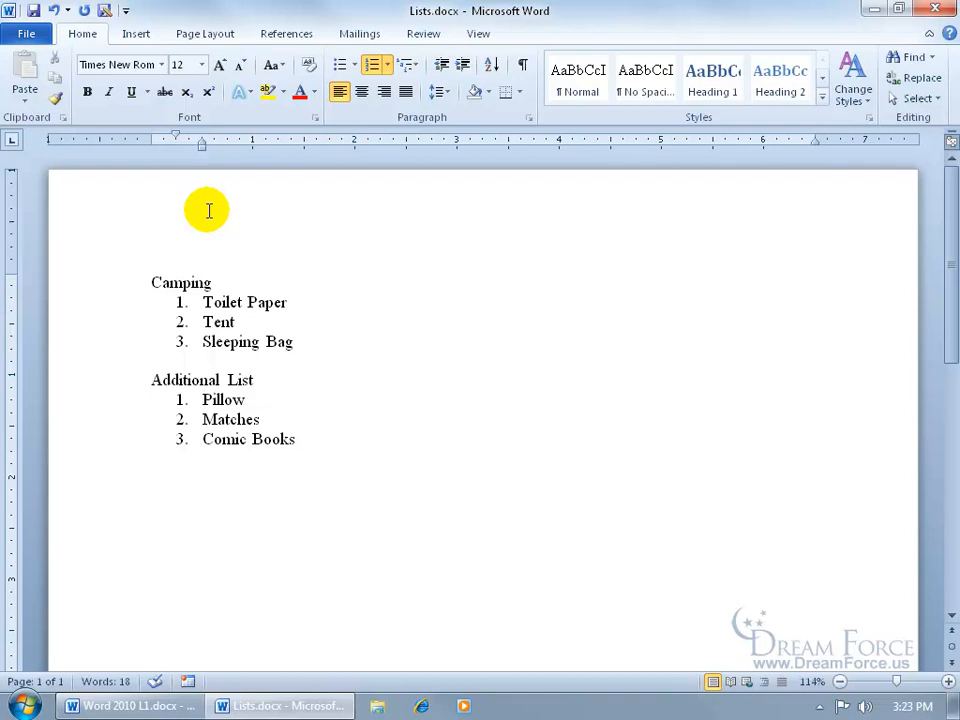
right_click(200, 399)
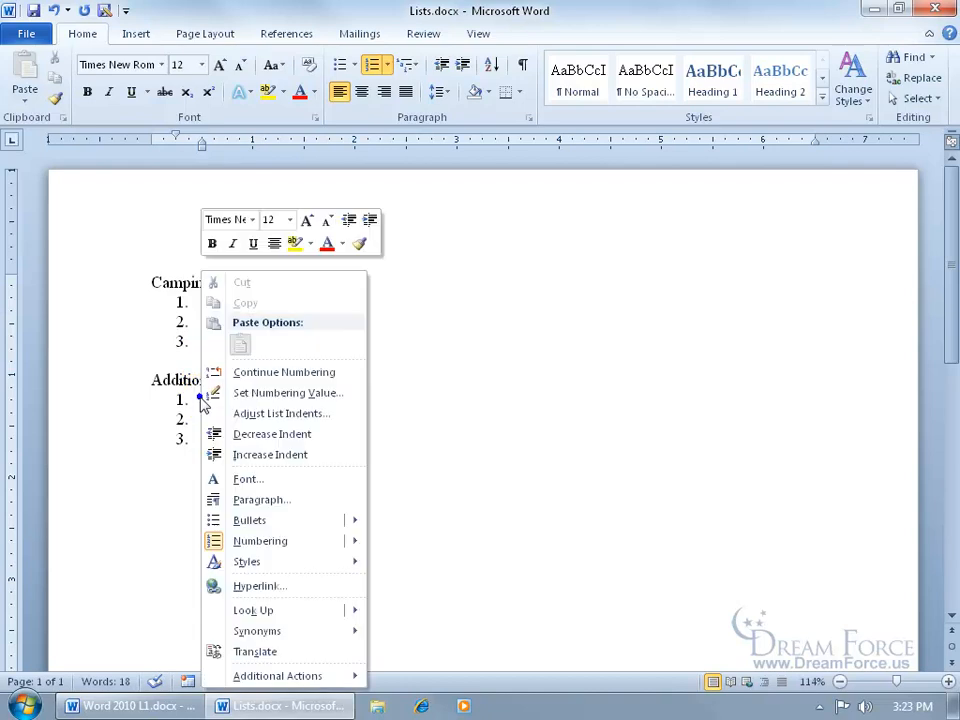
click(249, 368)
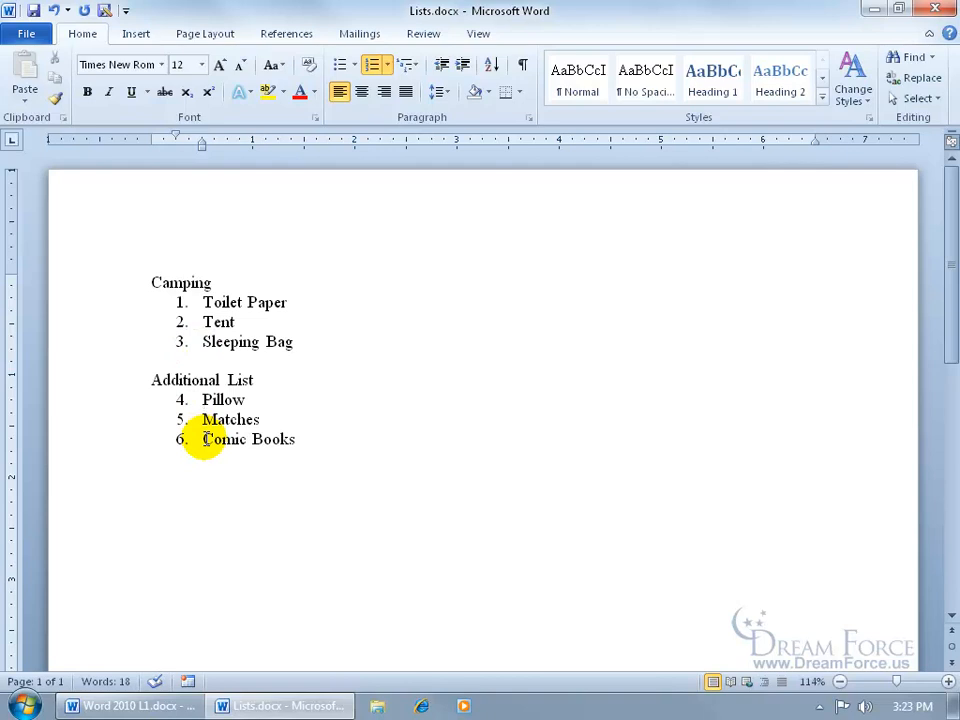
right_click(200, 400)
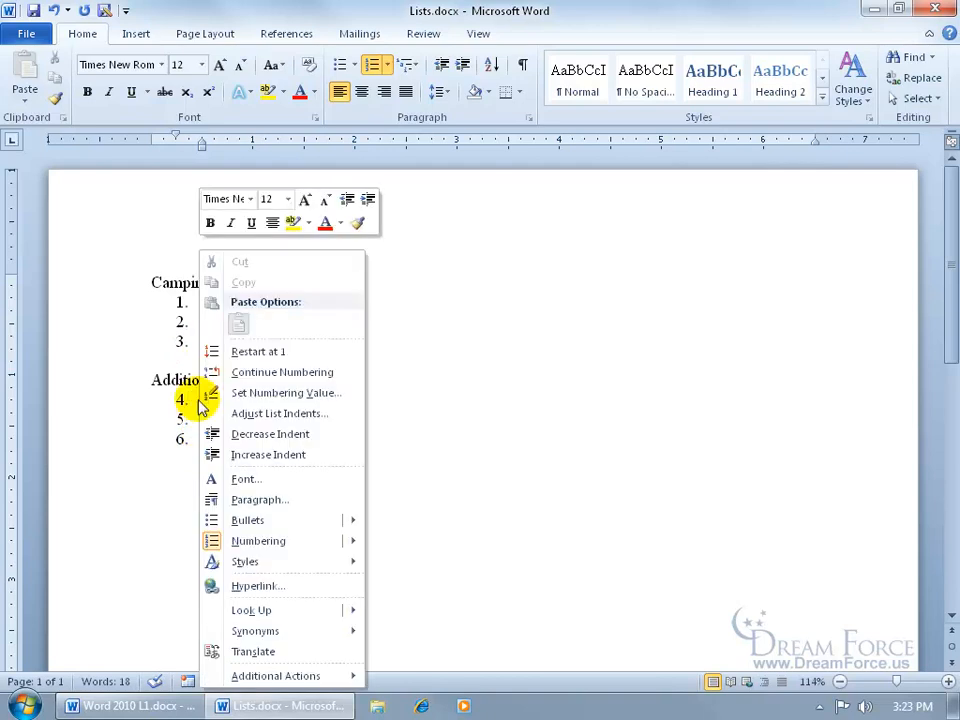
click(247, 350)
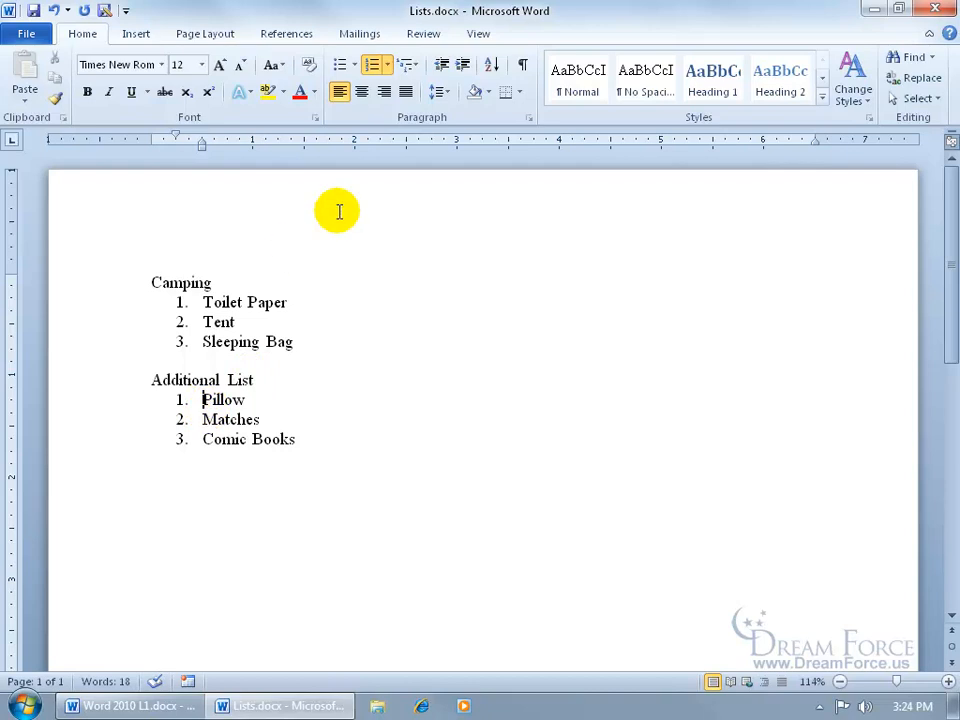
Step: Start defining a new number format for the Additional List and set the font color of its numbers to the theme red
click(388, 64)
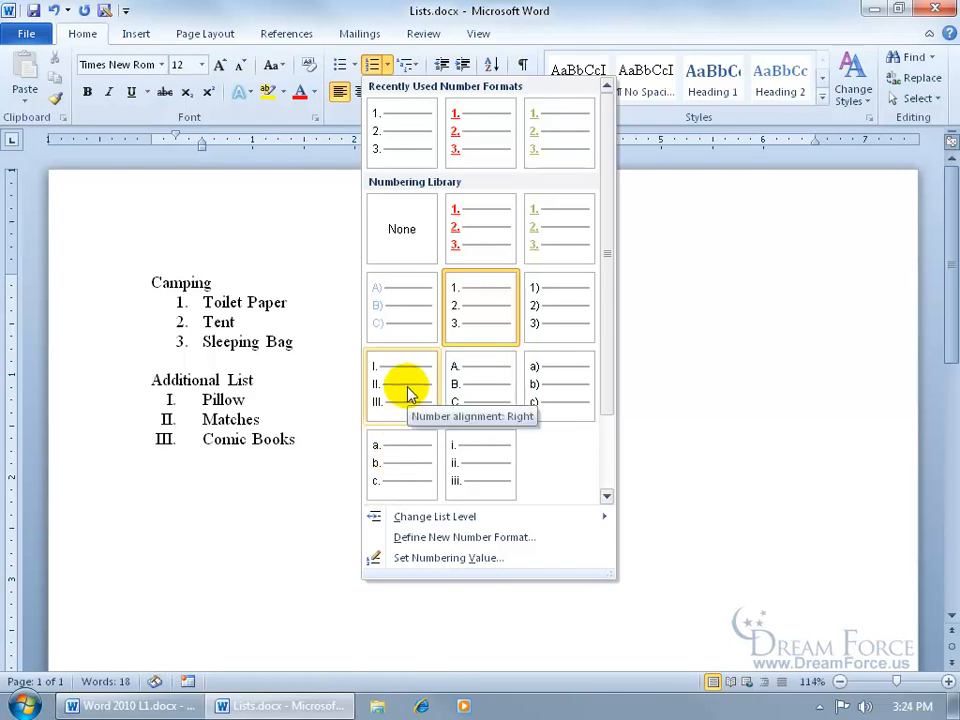
click(455, 540)
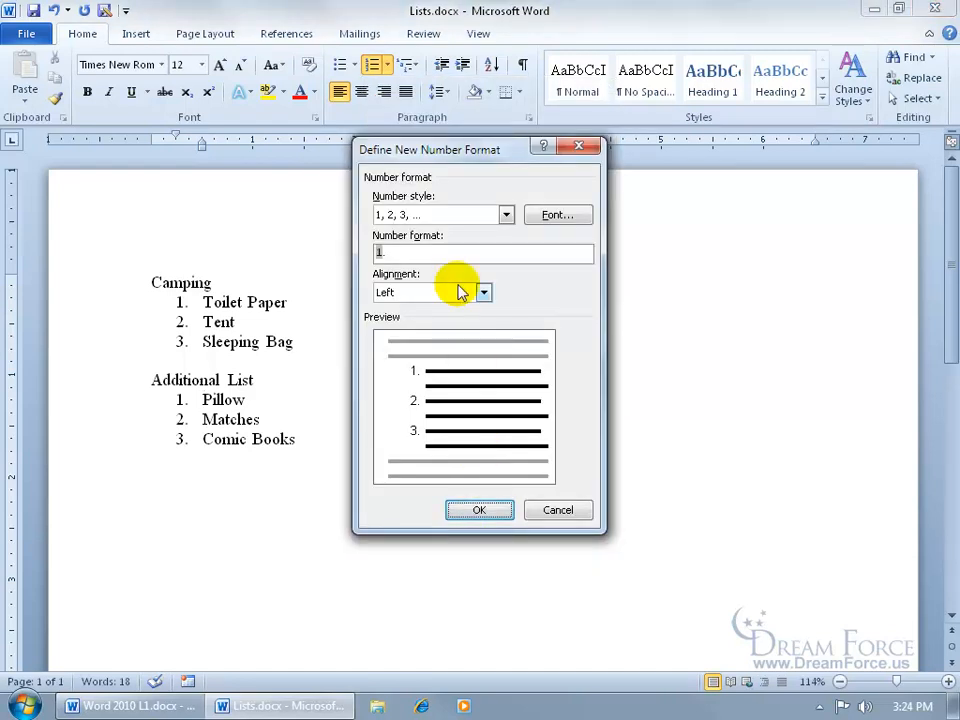
click(506, 216)
click(506, 214)
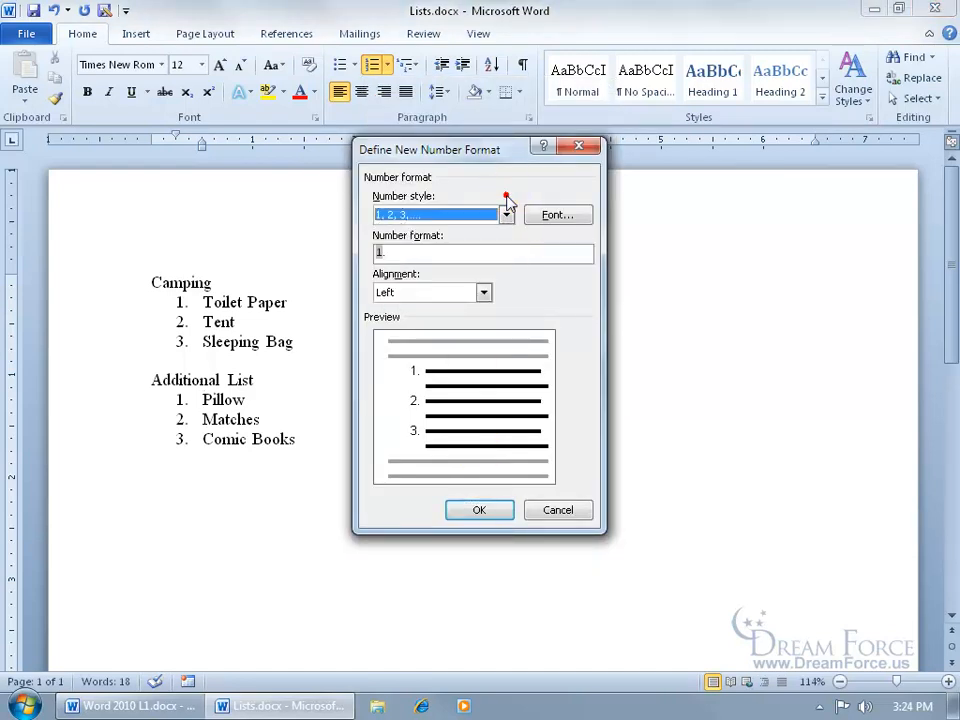
click(551, 217)
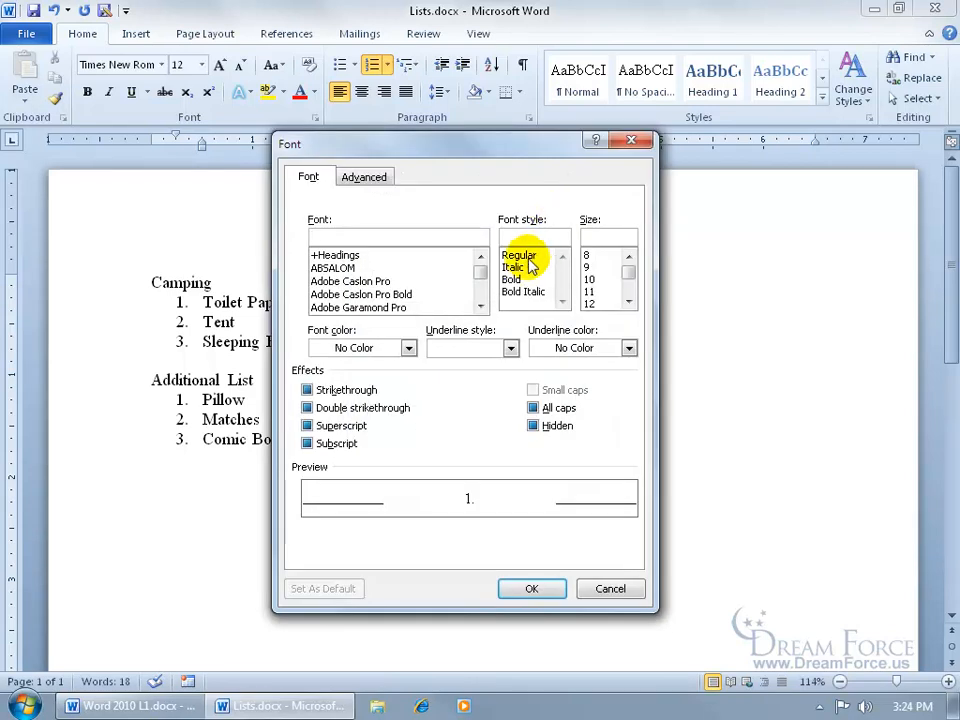
click(406, 350)
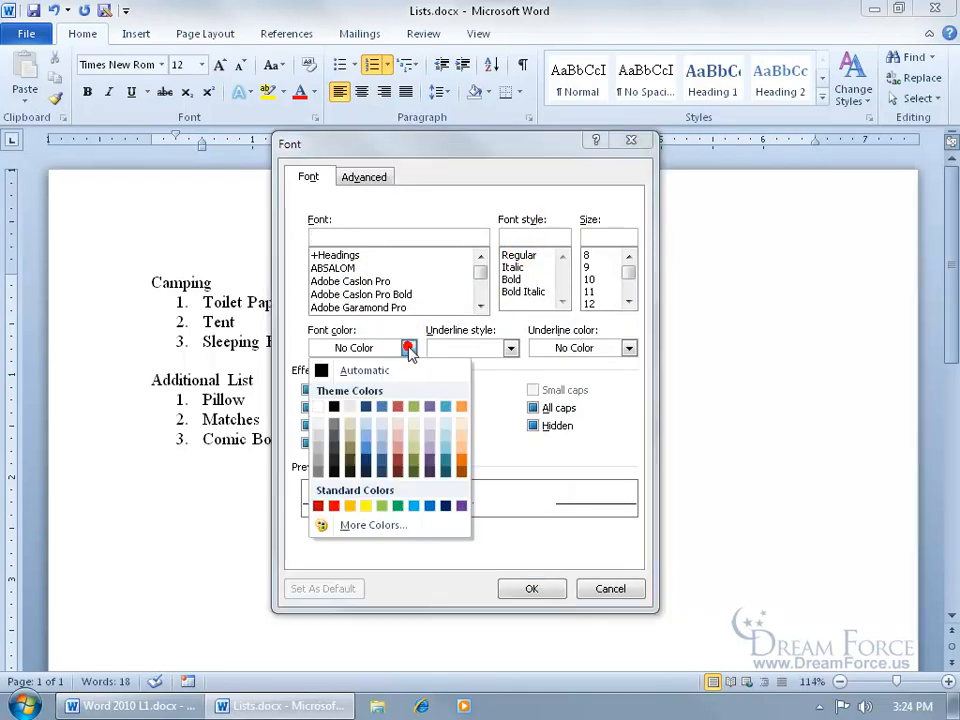
click(398, 406)
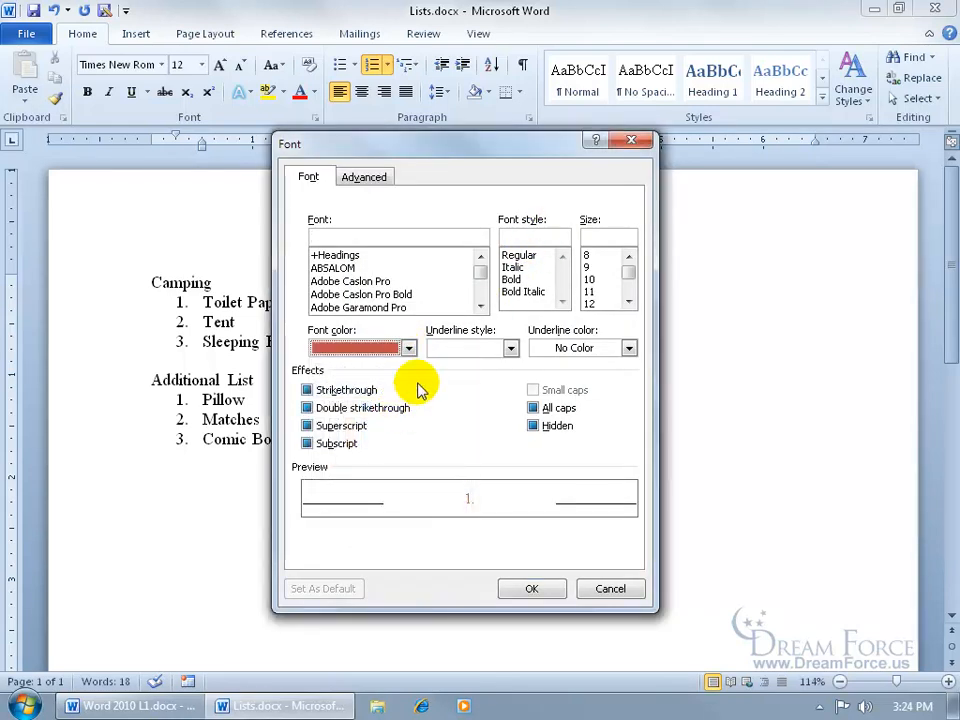
Step: Finish the Additional List's number format with bold style and a blue double underline, and undo the applied format
click(510, 348)
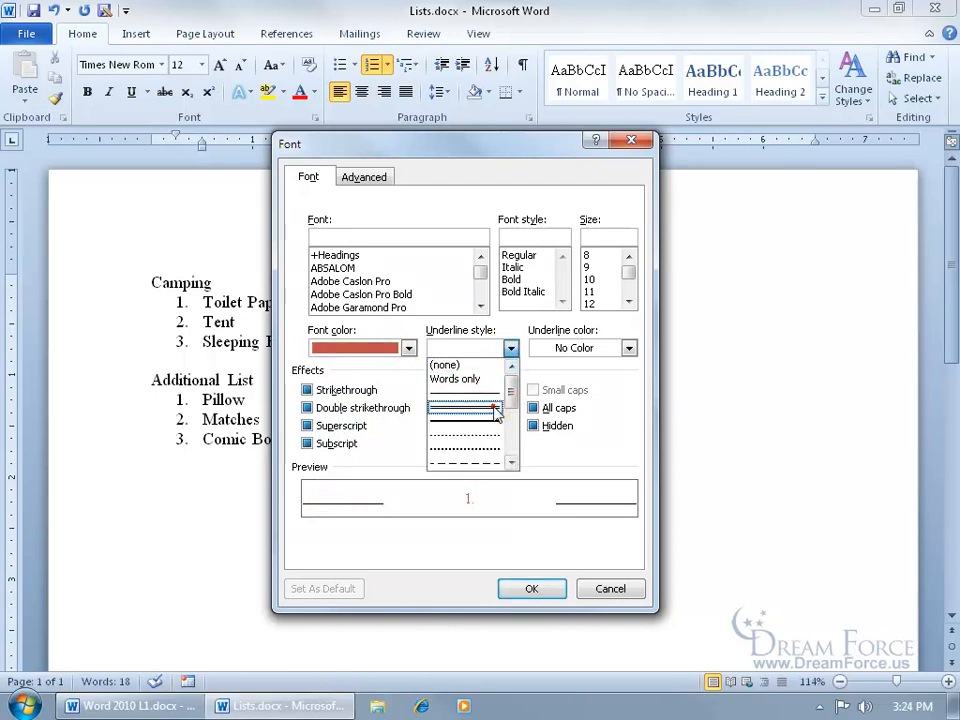
click(497, 410)
click(624, 349)
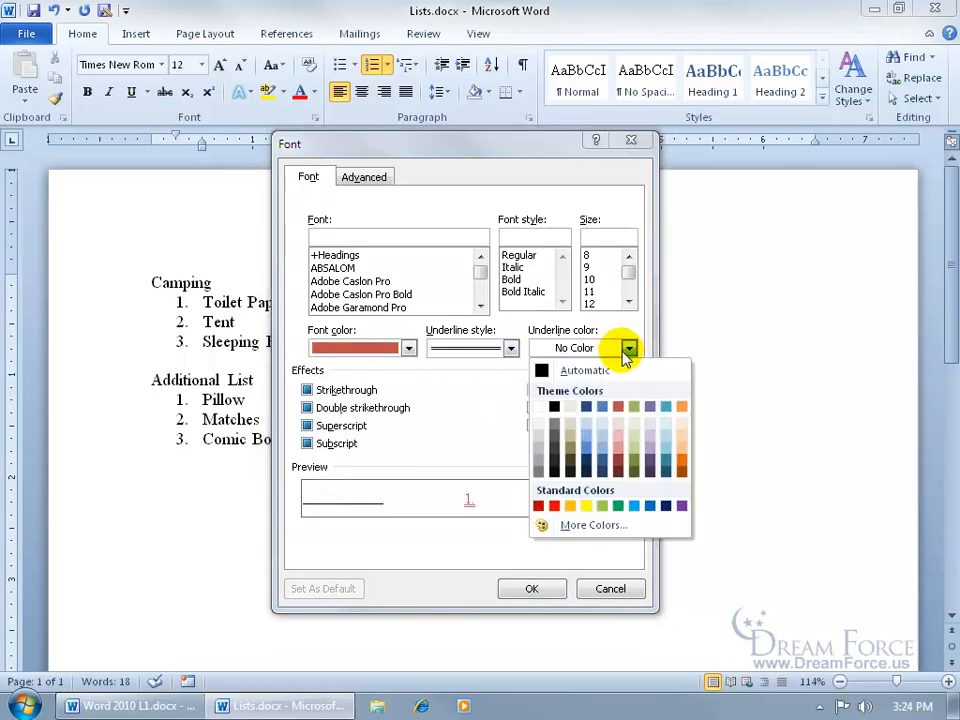
click(649, 506)
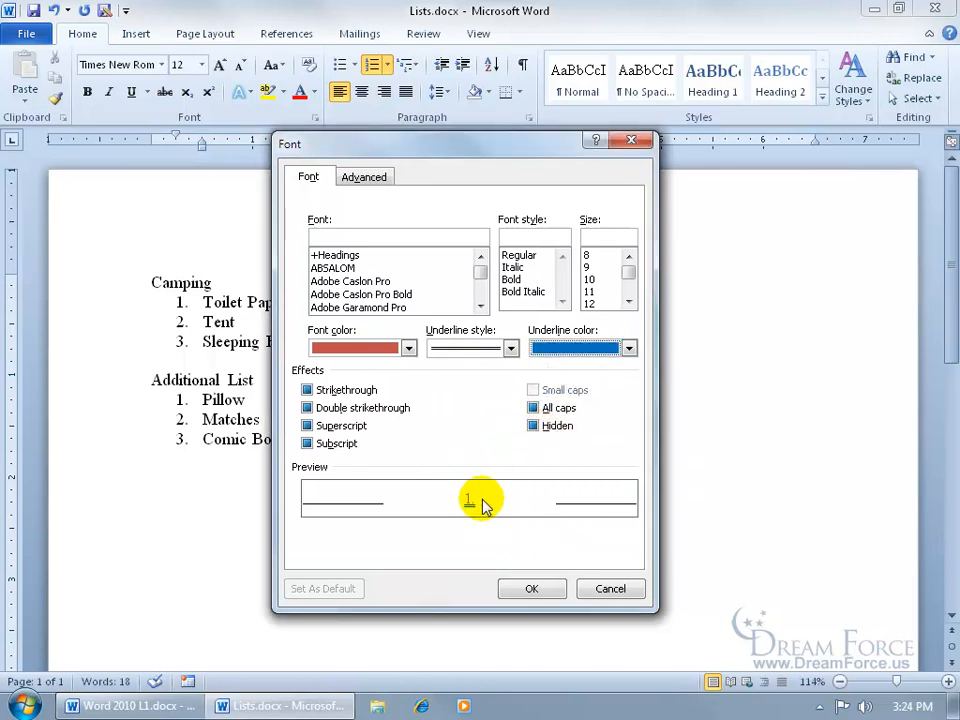
click(511, 279)
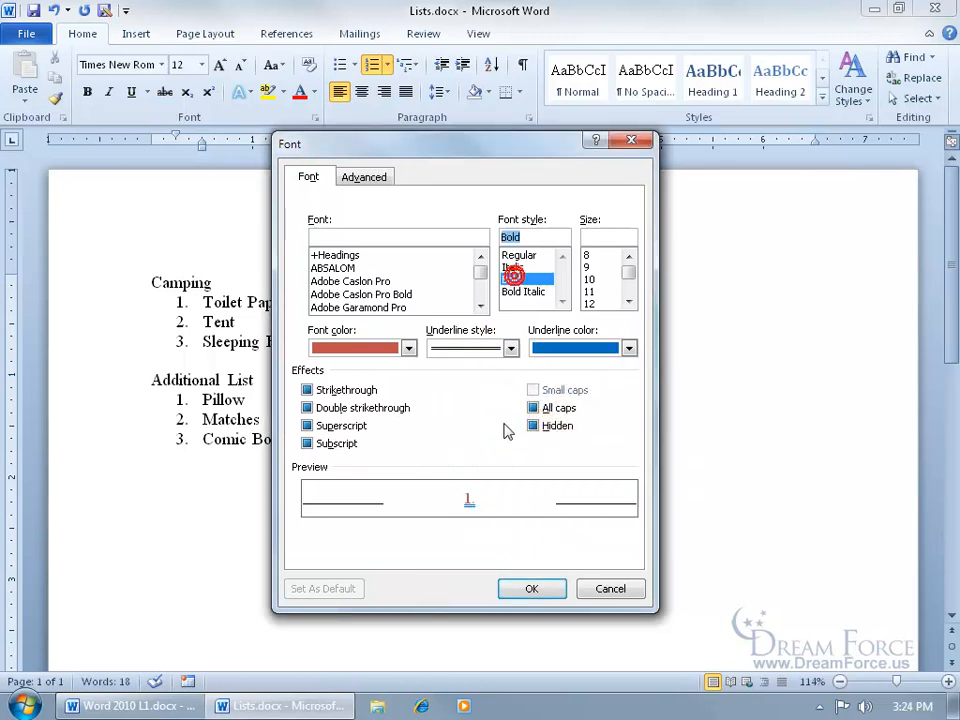
click(531, 588)
click(455, 508)
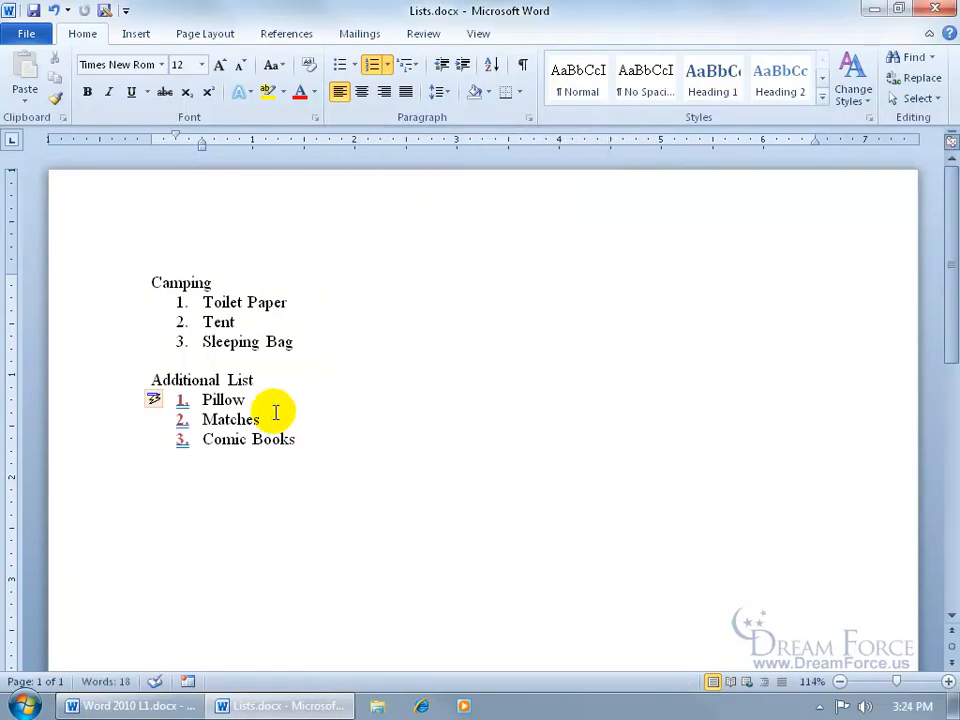
click(54, 10)
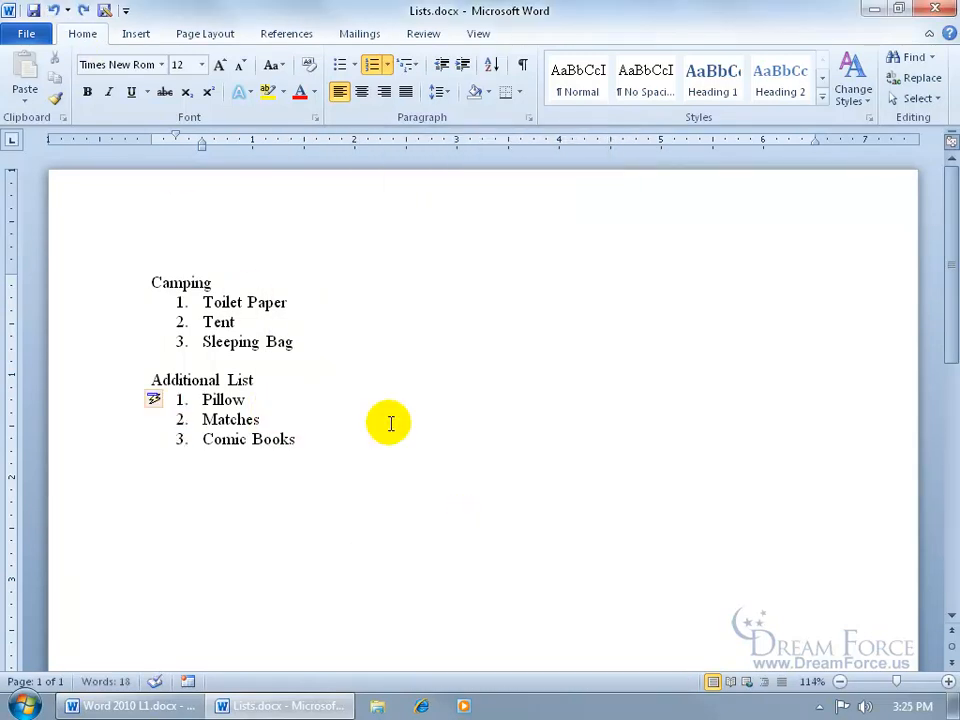
Step: Set the numbering value of the Matches item to 3 as a new list, and undo the change
click(200, 418)
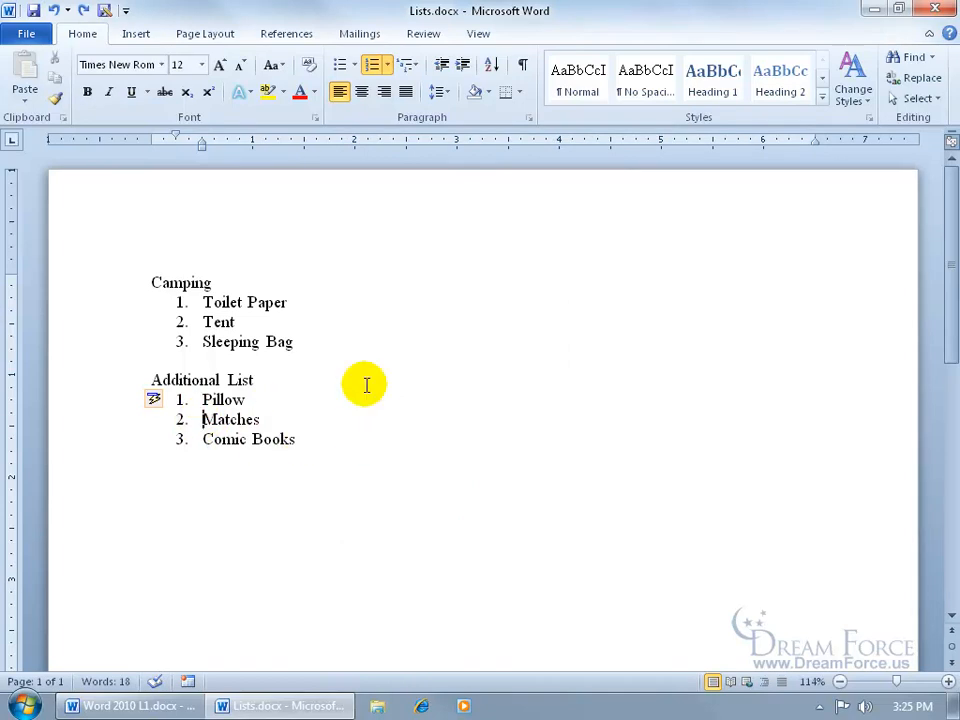
right_click(205, 420)
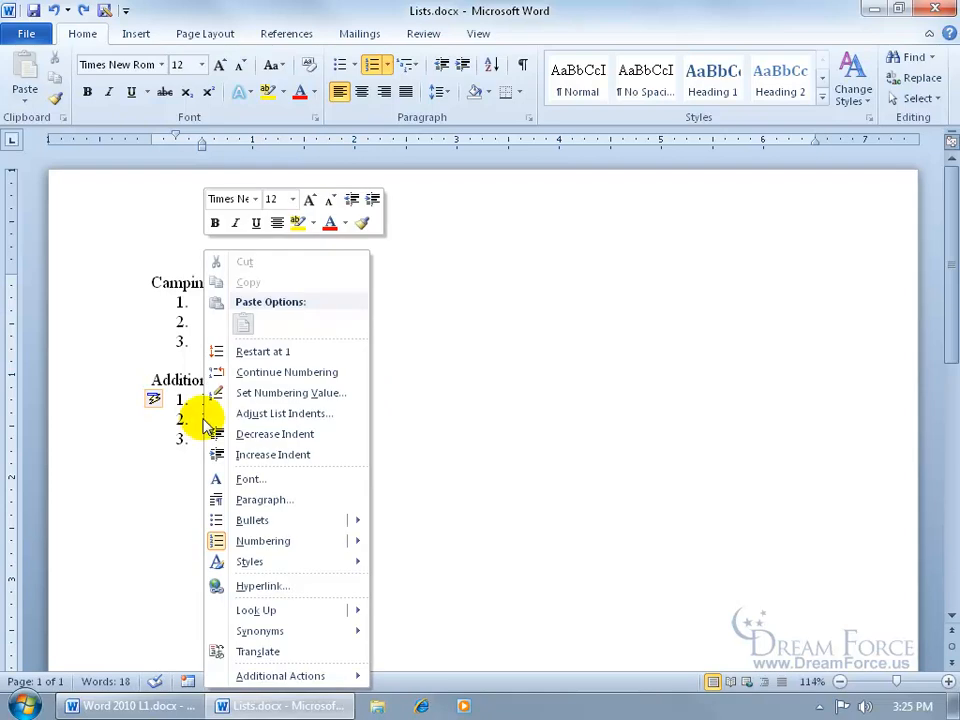
mouse_move(293, 541)
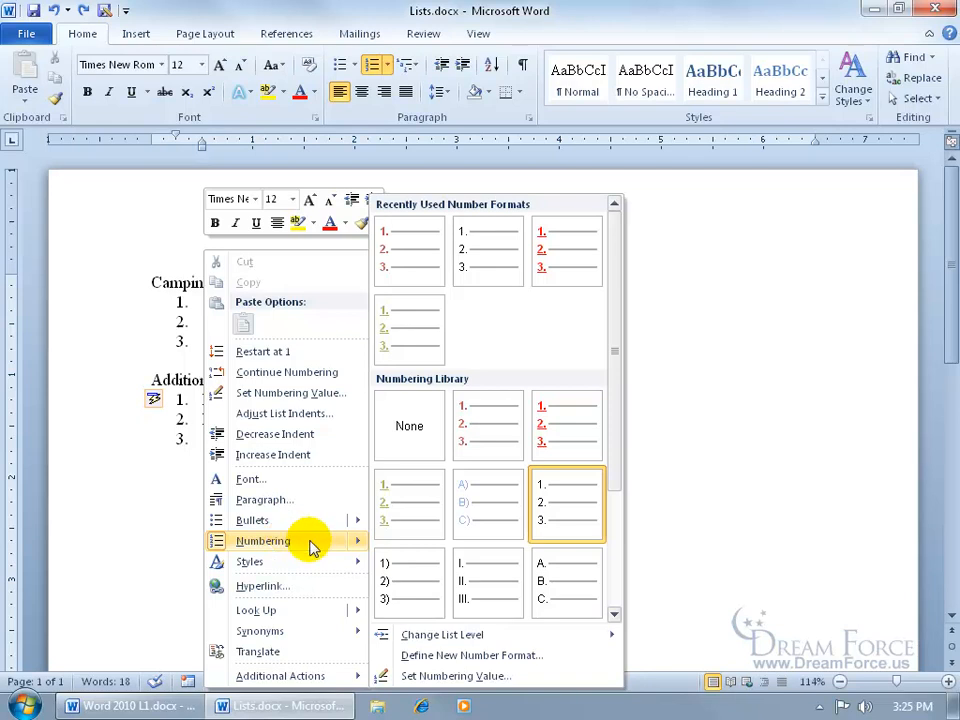
click(441, 677)
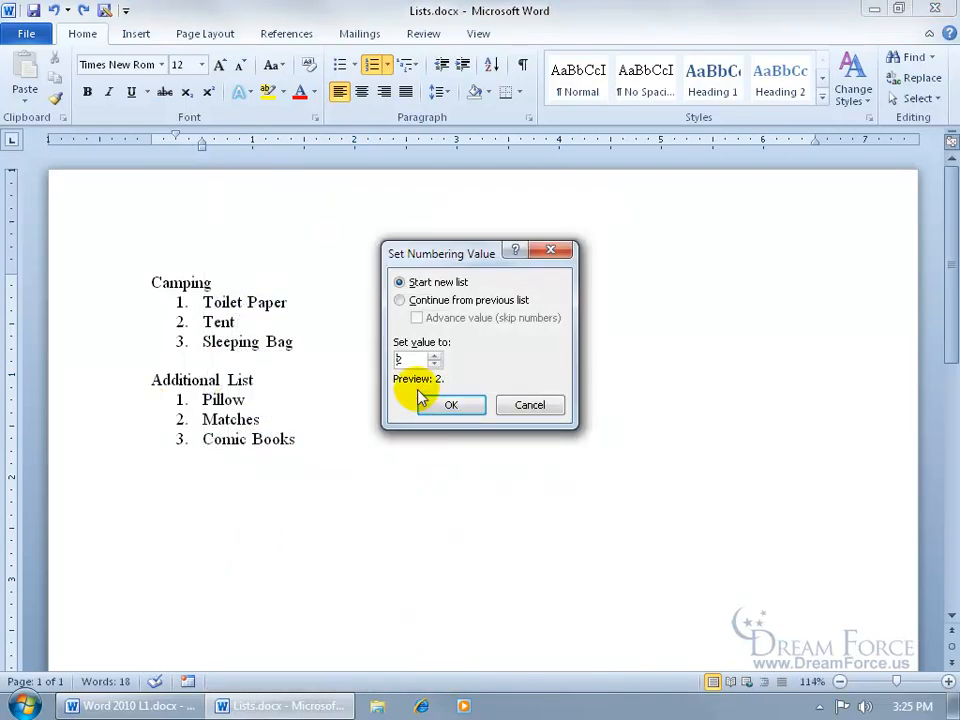
click(435, 356)
click(447, 405)
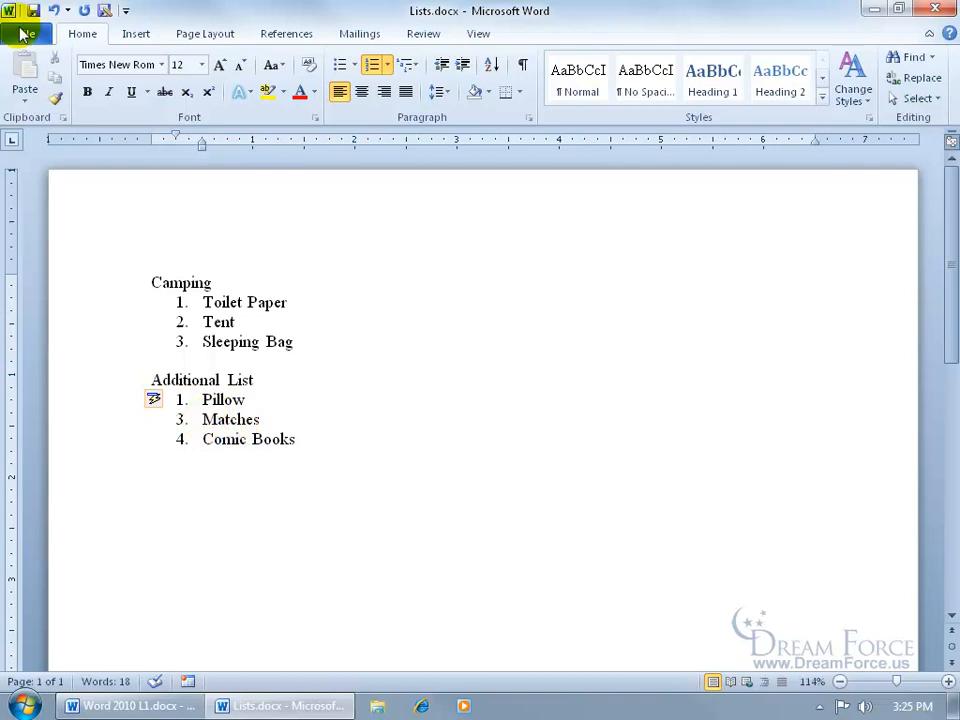
click(53, 10)
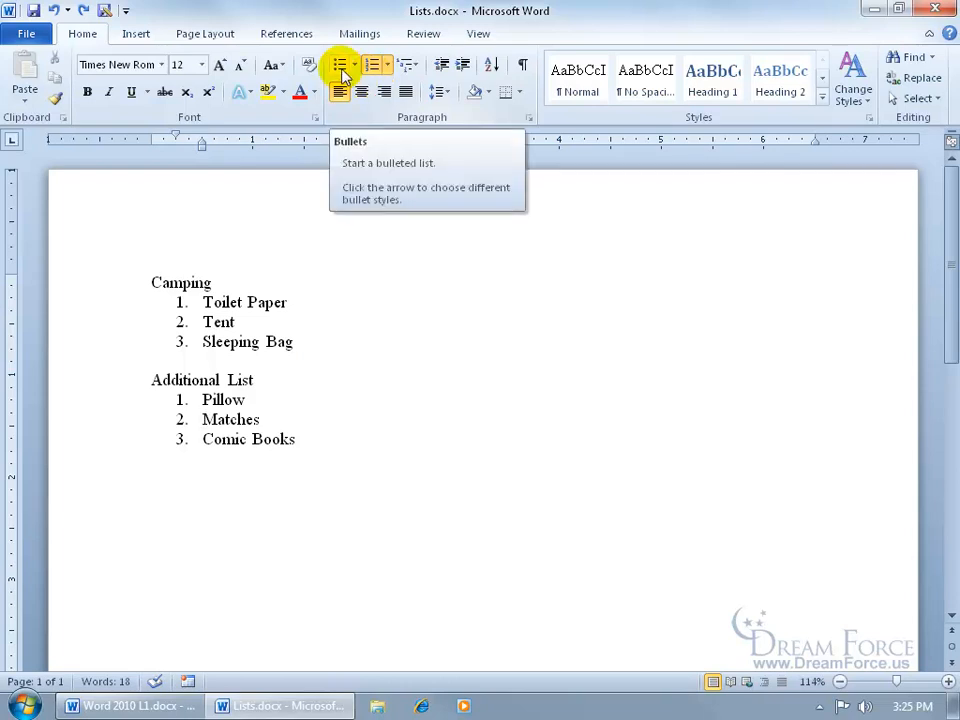
Step: Convert the Camping list to bullets and start defining a new bullet, reviewing the font and symbol options without changing them
click(199, 321)
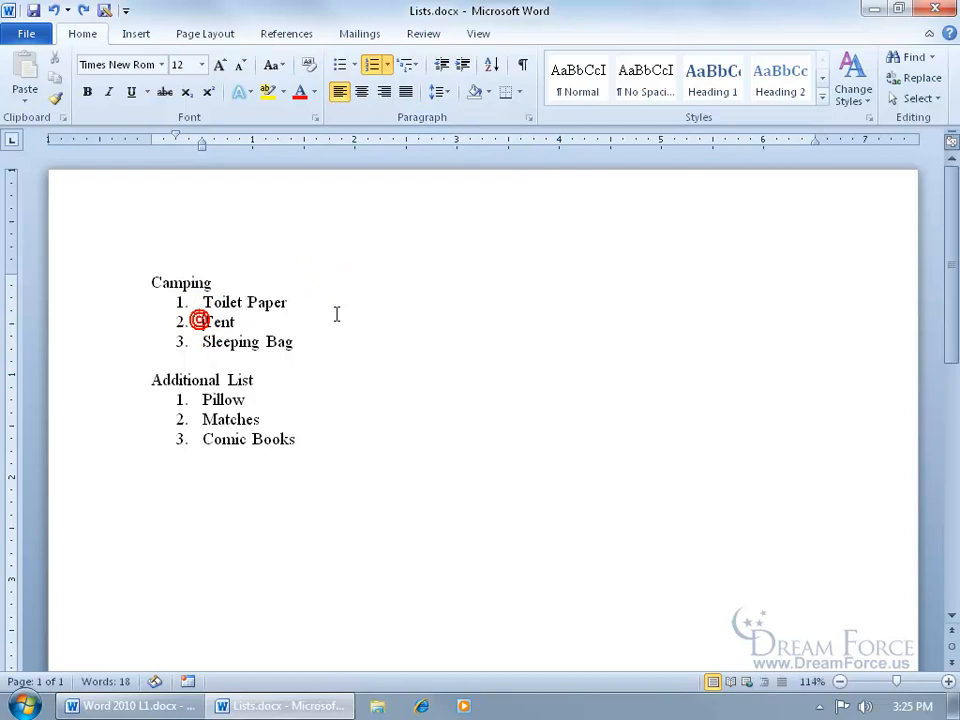
click(341, 65)
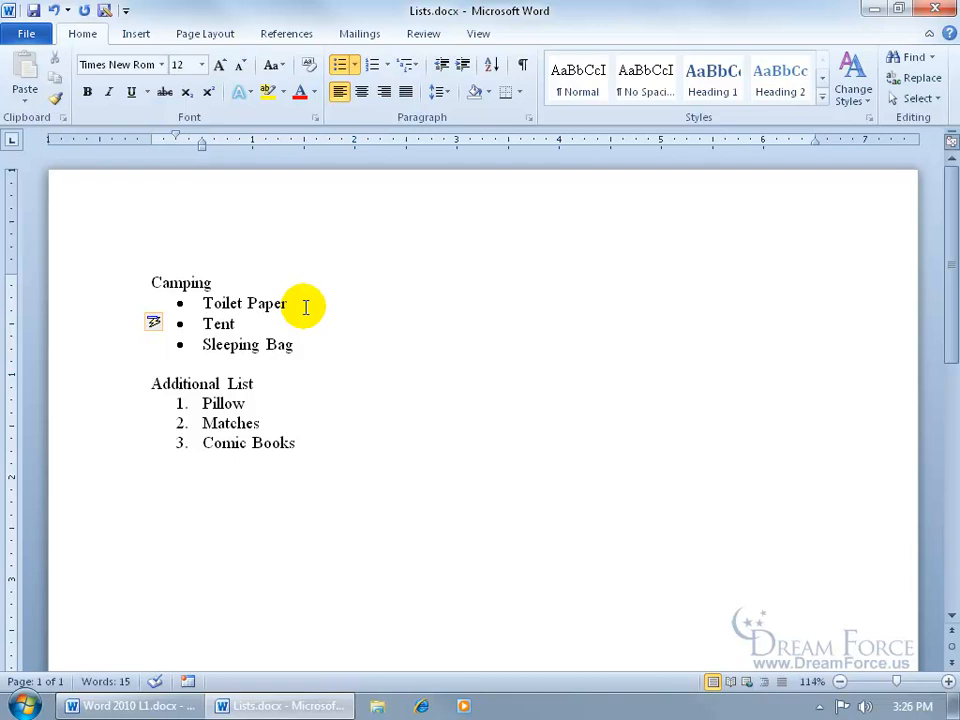
click(356, 65)
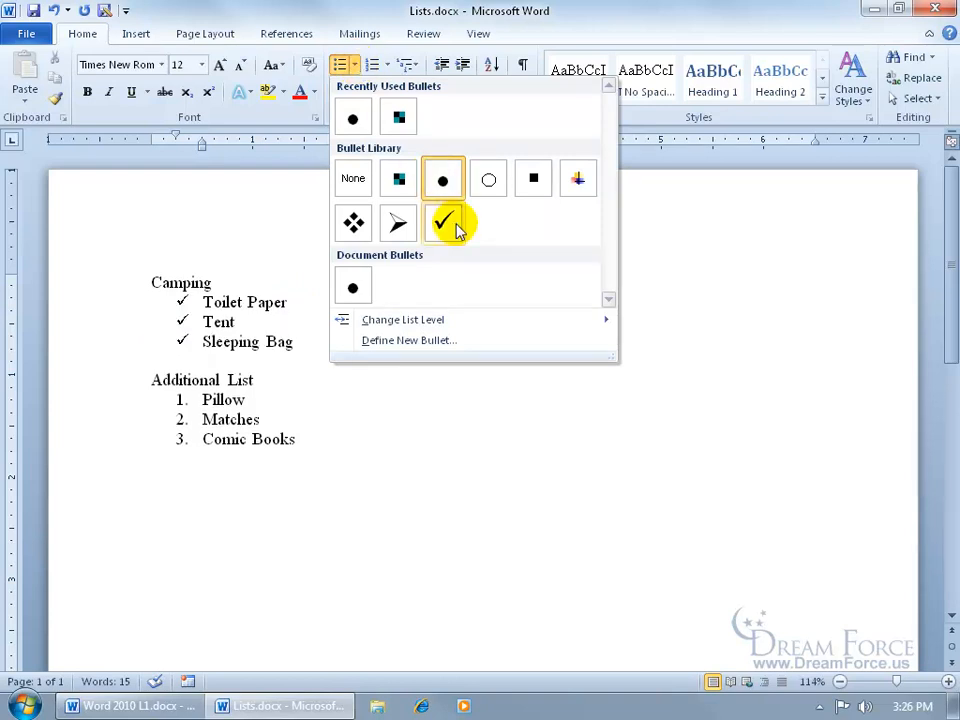
click(439, 342)
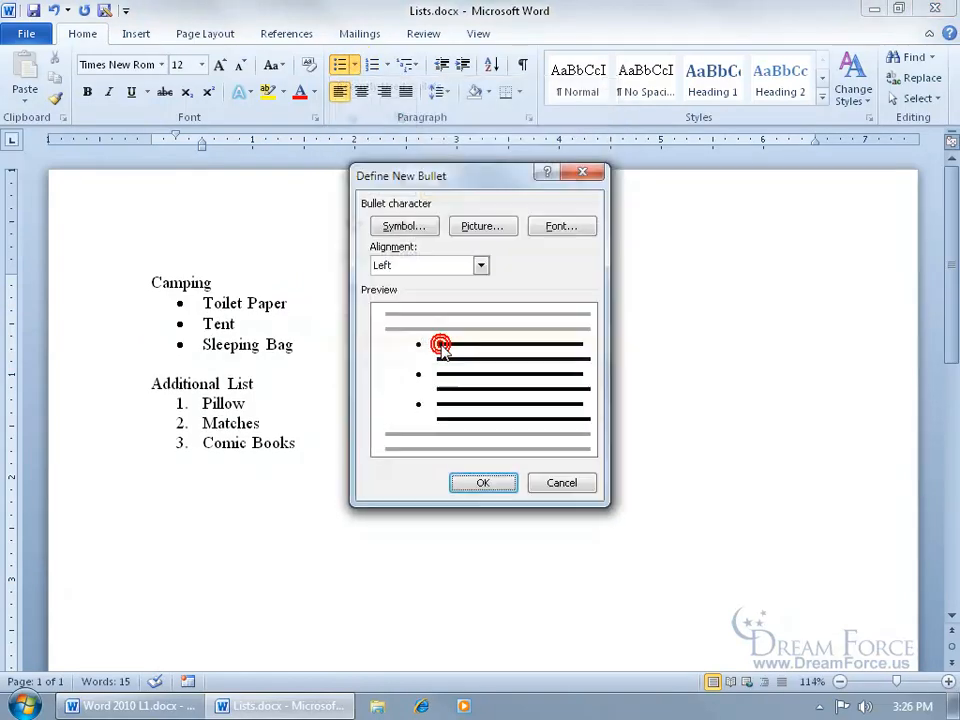
click(556, 227)
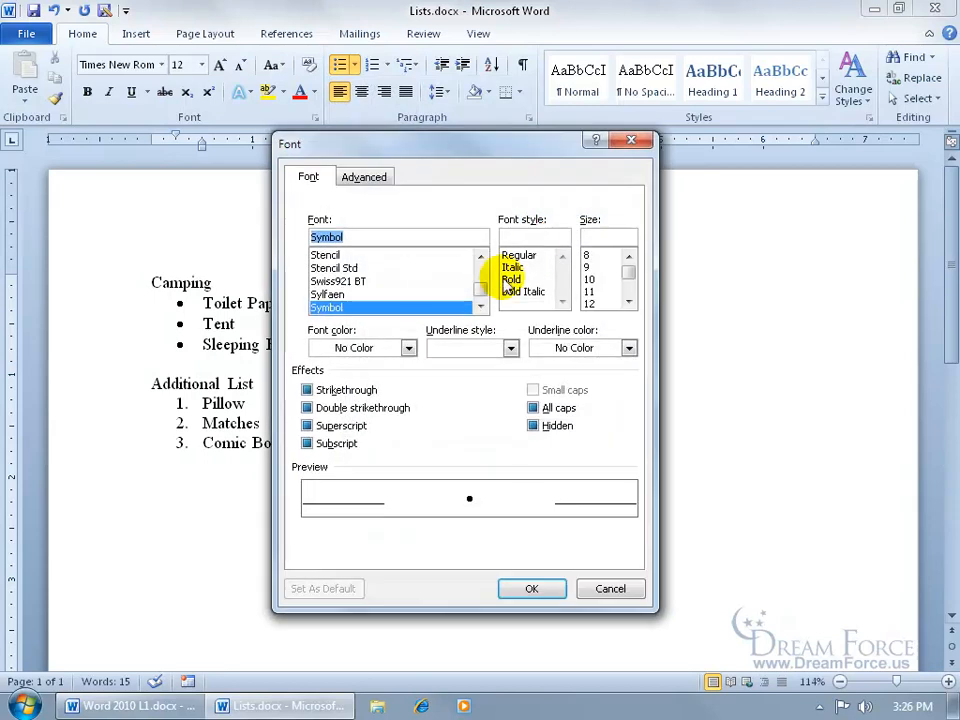
click(606, 588)
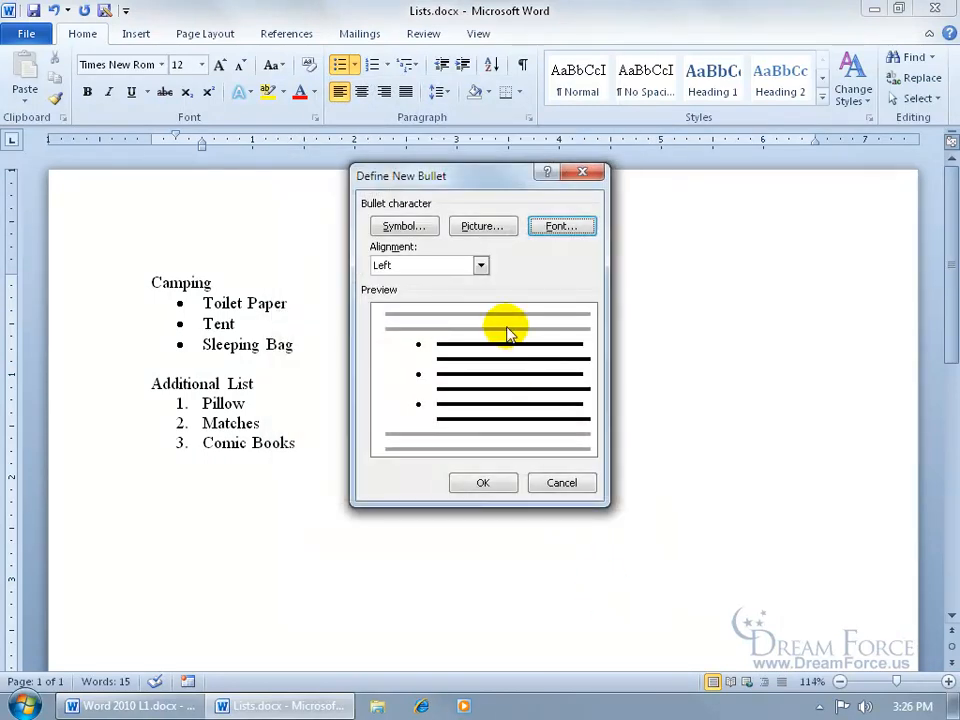
click(405, 227)
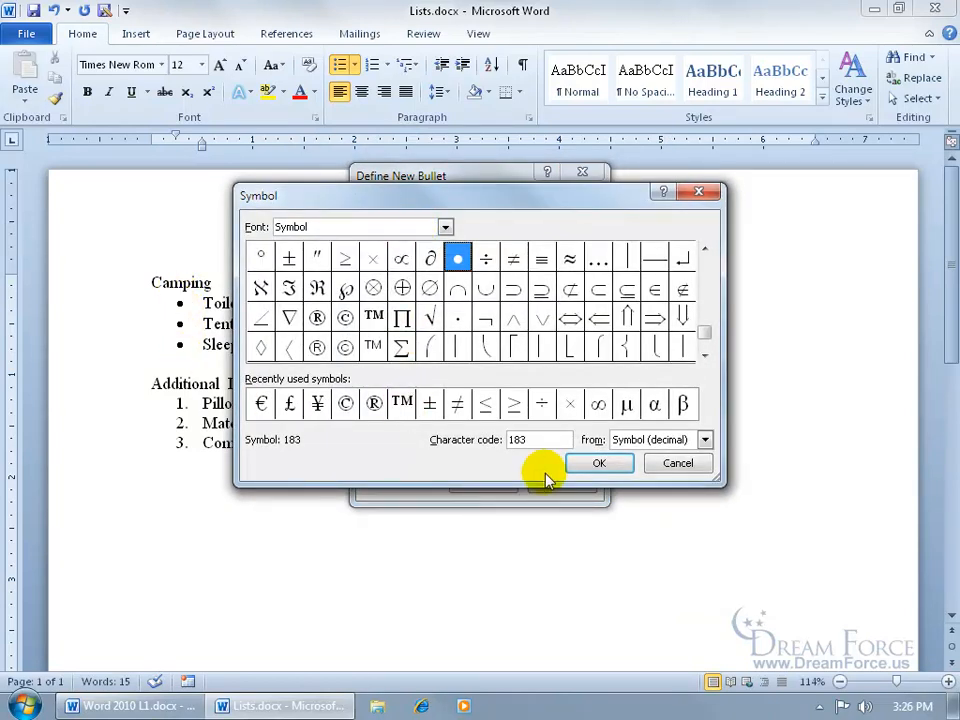
click(676, 463)
Step: Choose the red gradient square as a picture bullet and apply it to the Camping list
click(482, 228)
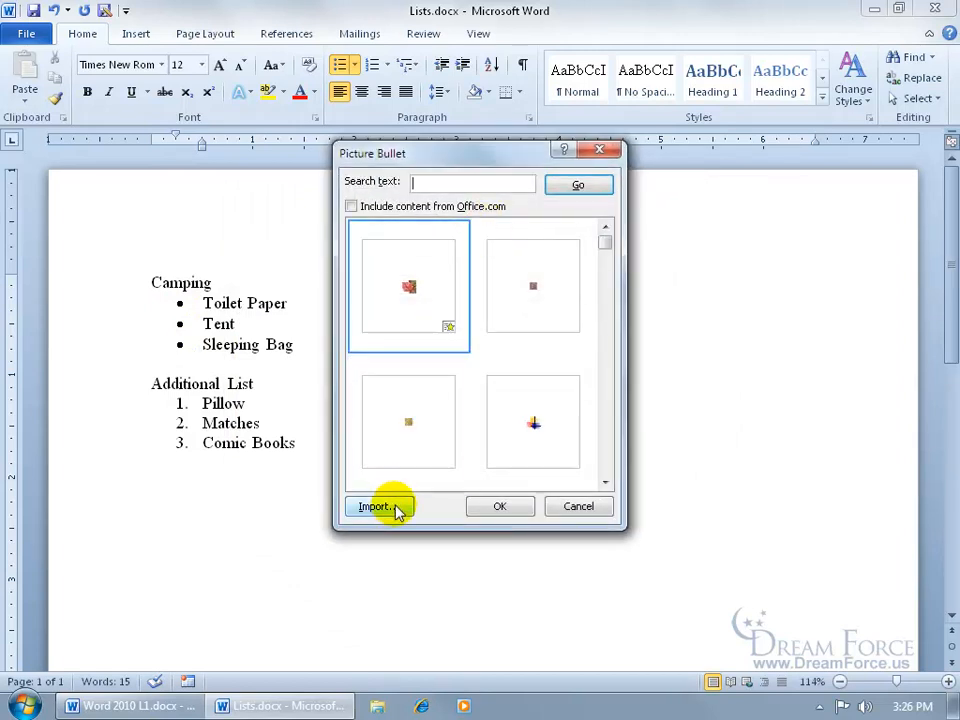
click(541, 432)
click(605, 484)
click(605, 484)
click(521, 321)
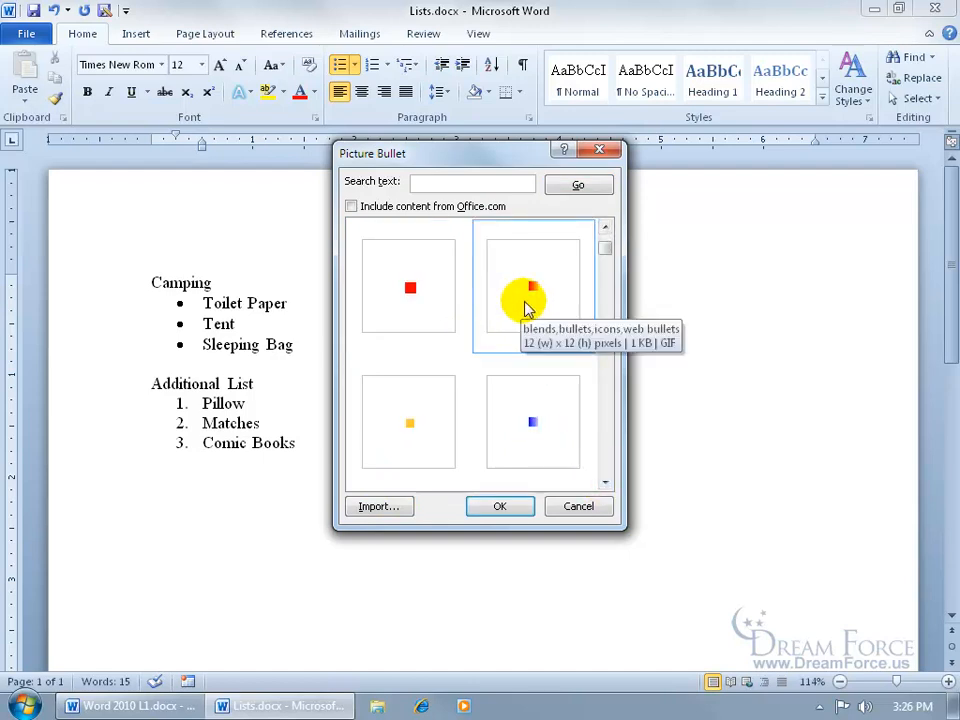
click(505, 506)
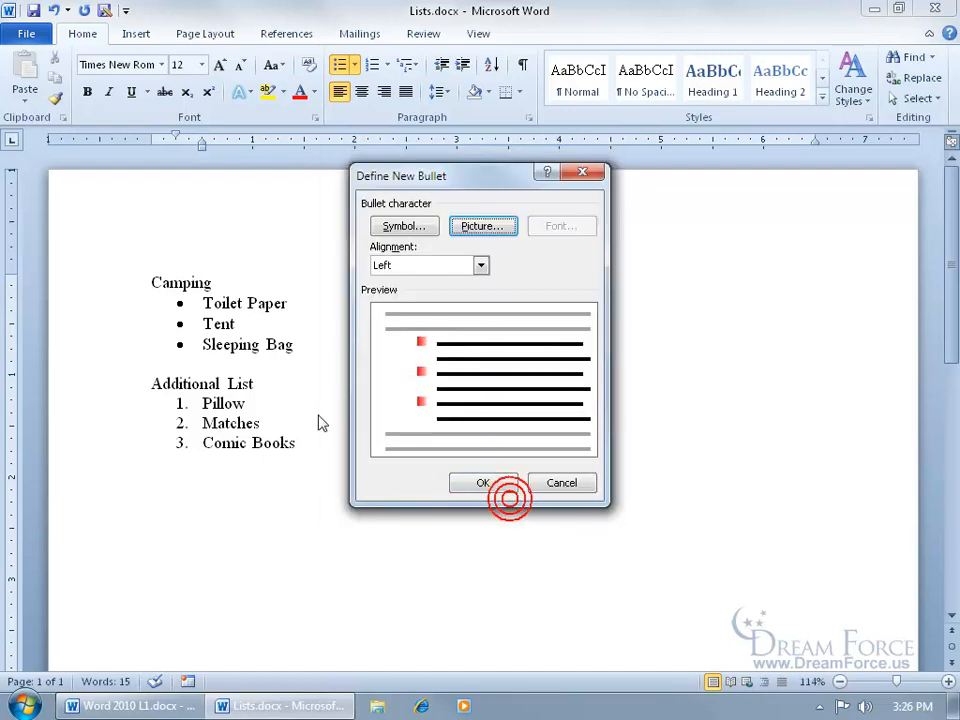
click(483, 482)
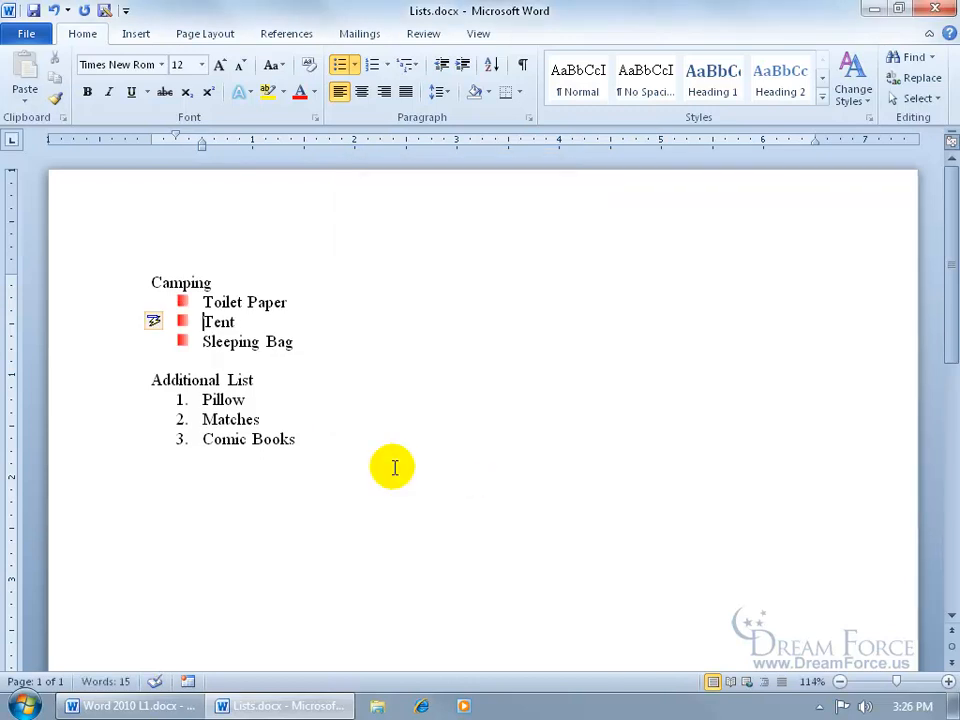
Step: Check the bullet choices available for the Tent item, and undo the Camping list's picture bullet
right_click(192, 321)
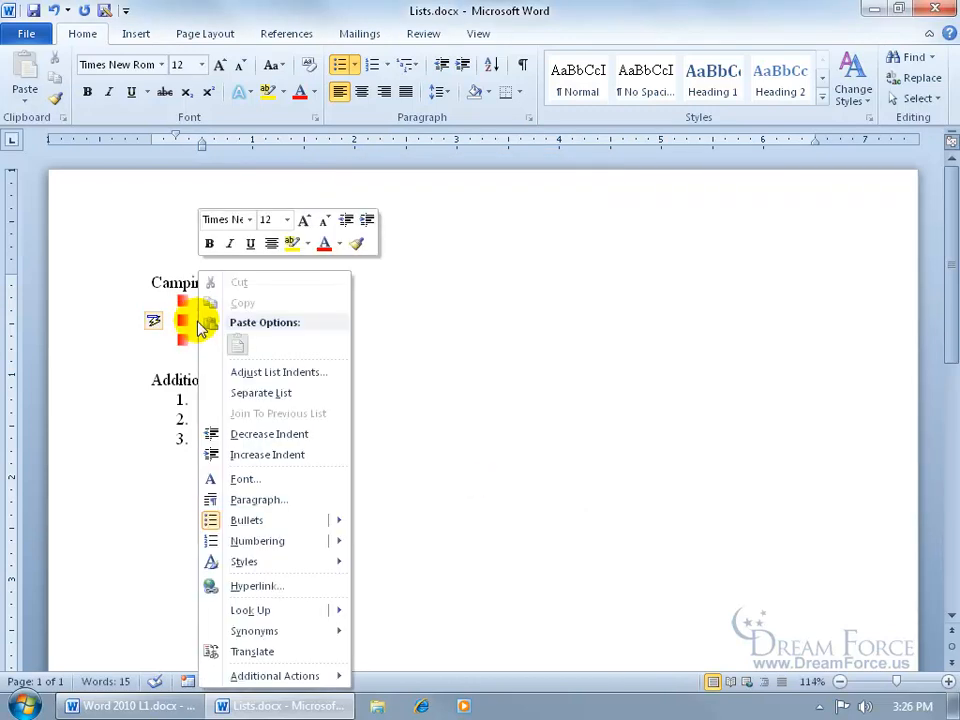
mouse_move(264, 521)
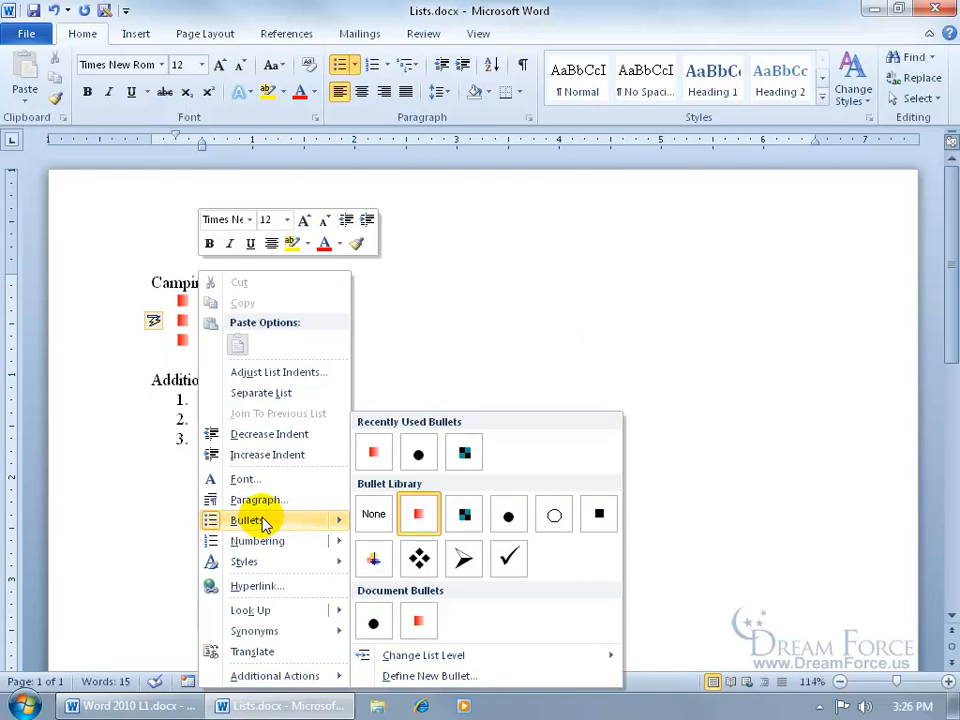
click(144, 215)
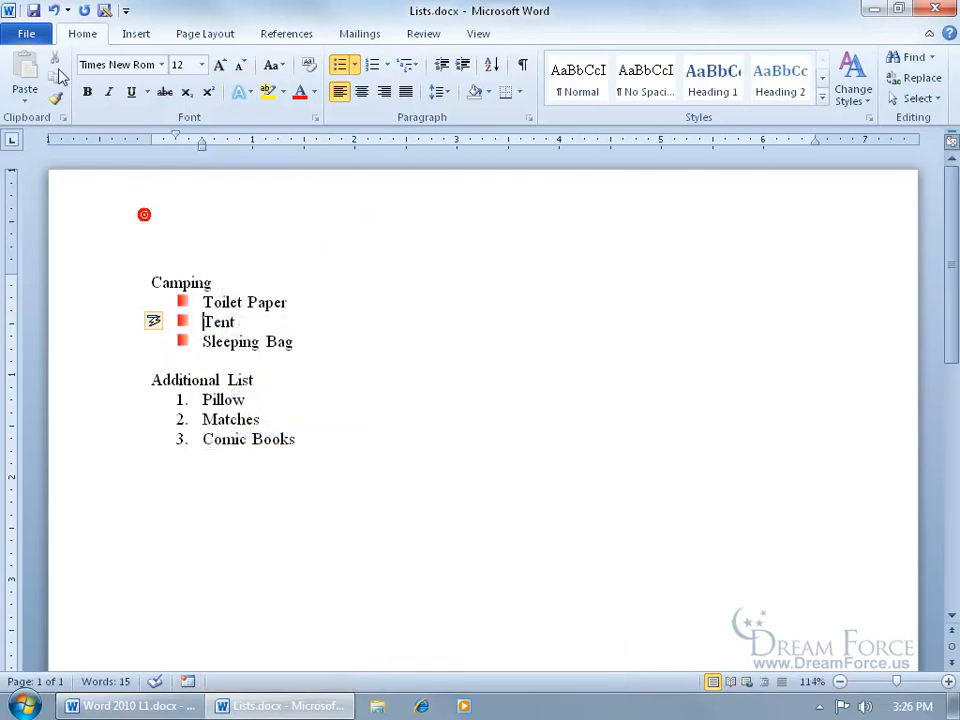
click(54, 10)
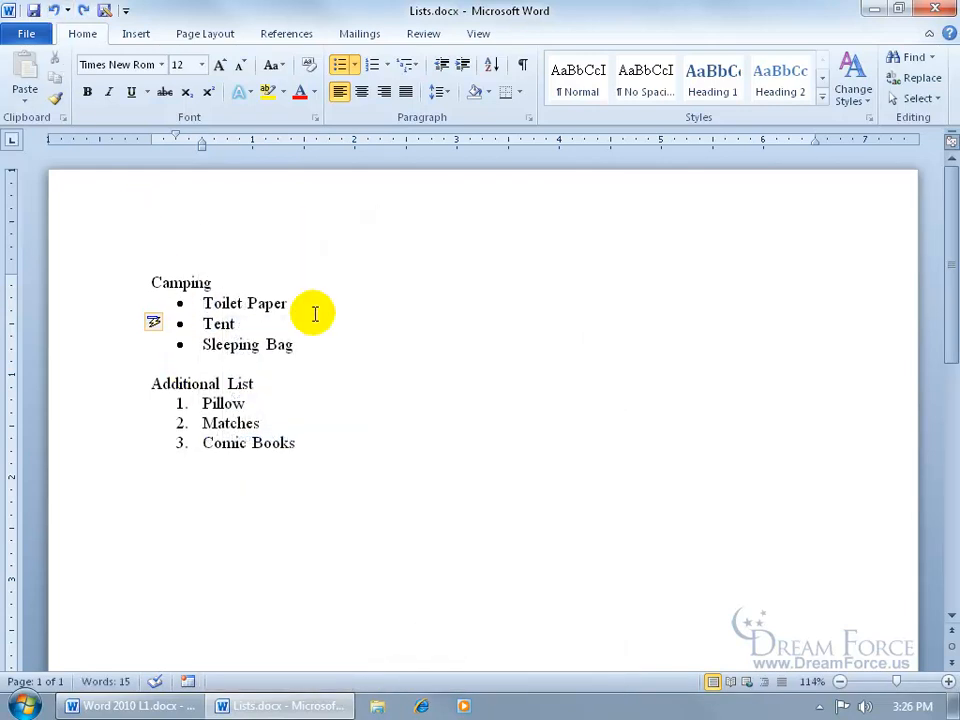
Step: Apply the 1) a) i) multilevel list format to the Camping list and demote Tent to the second level
click(408, 66)
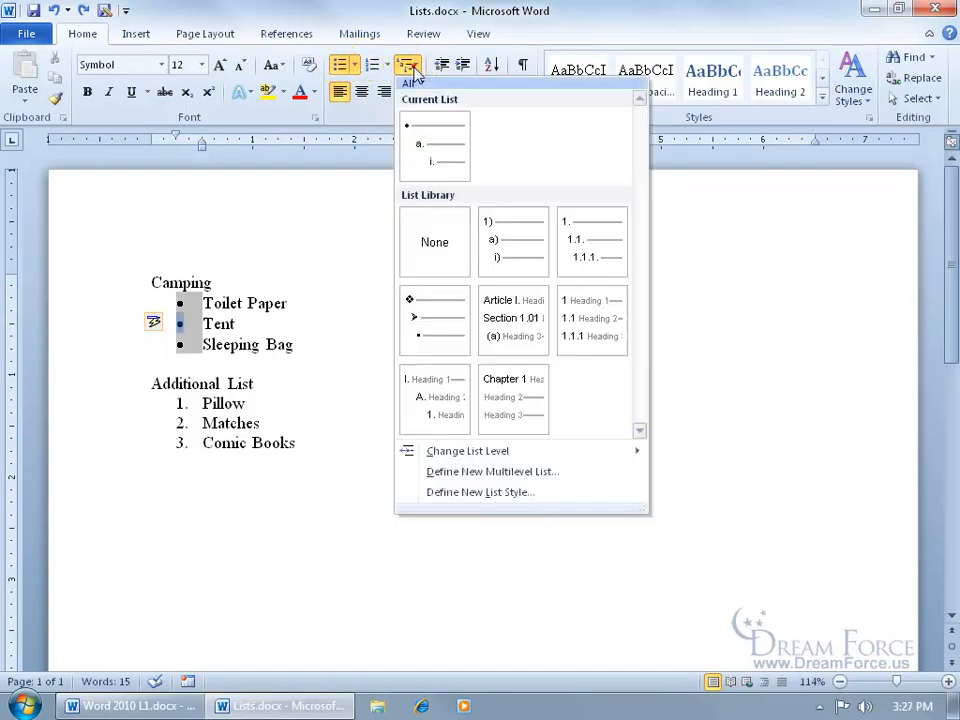
mouse_move(508, 246)
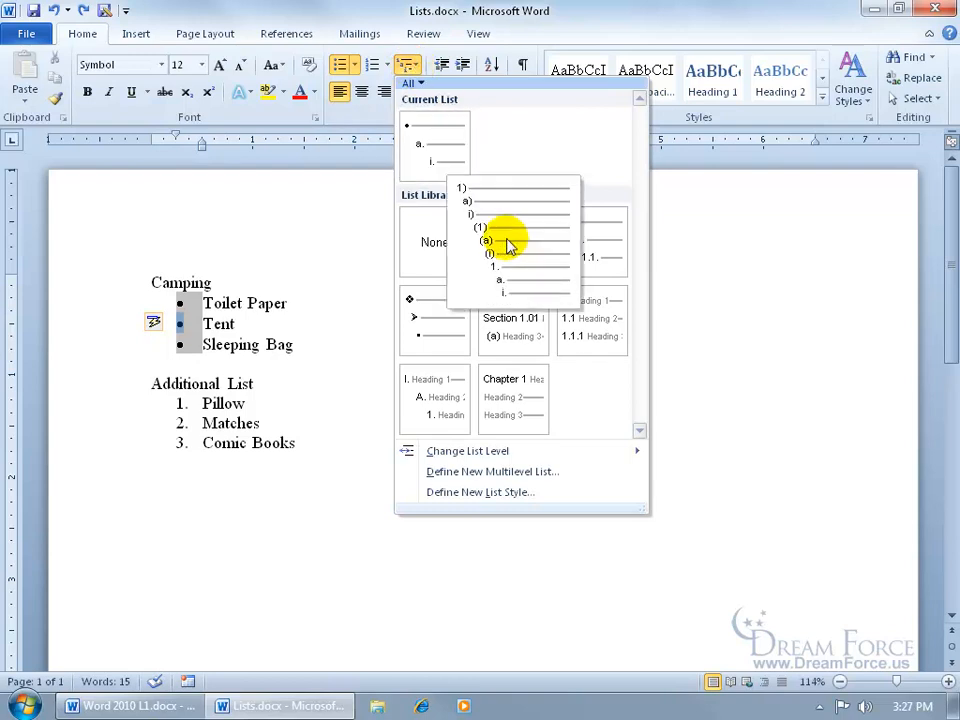
click(508, 244)
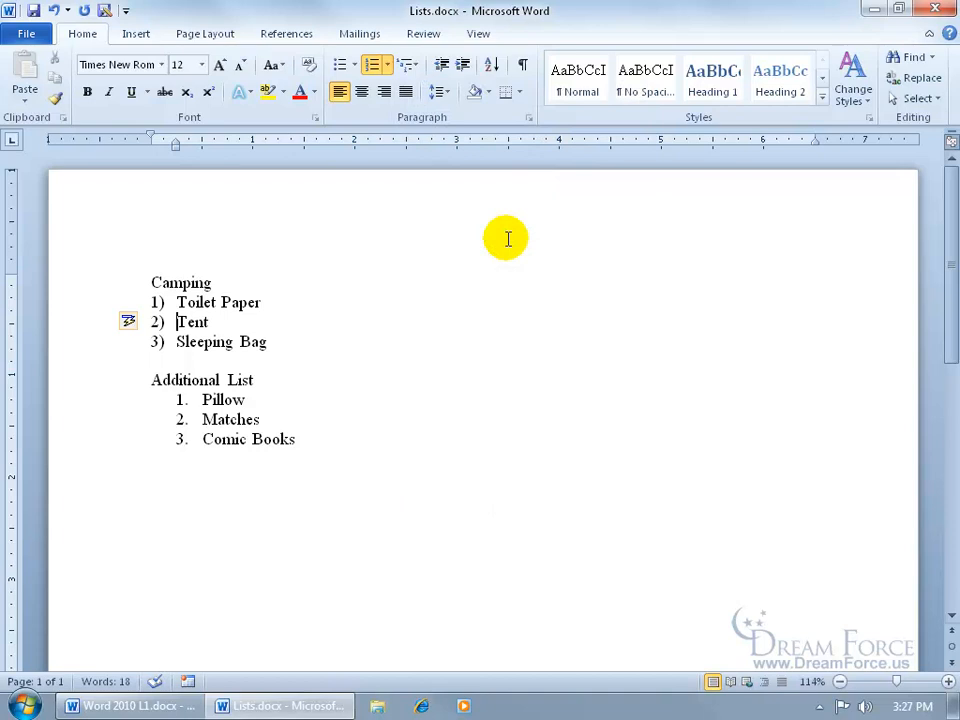
click(179, 322)
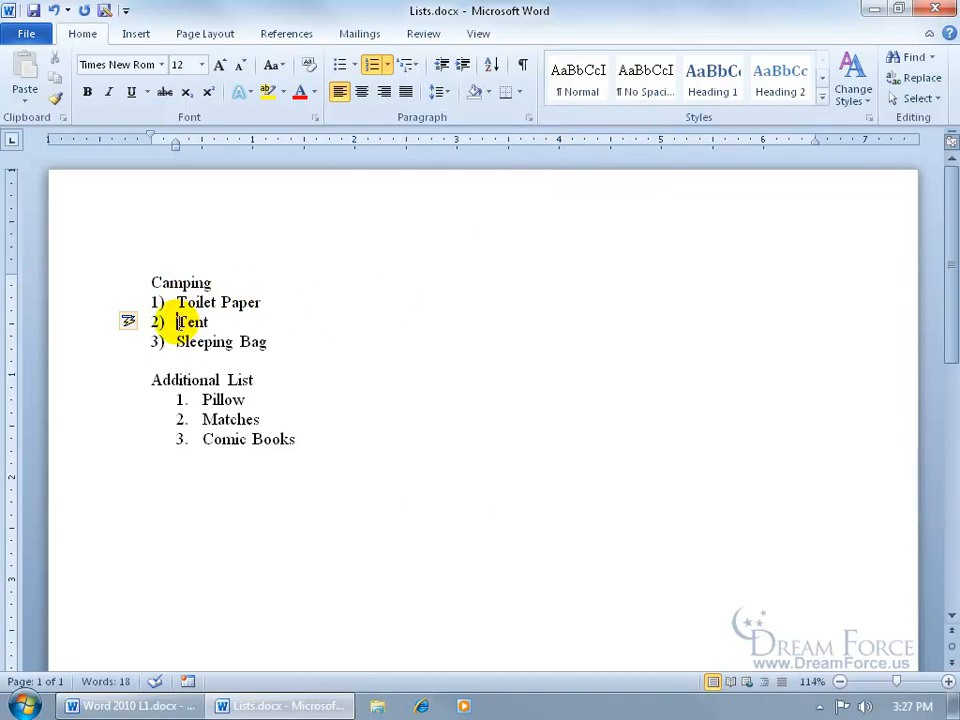
key(Tab)
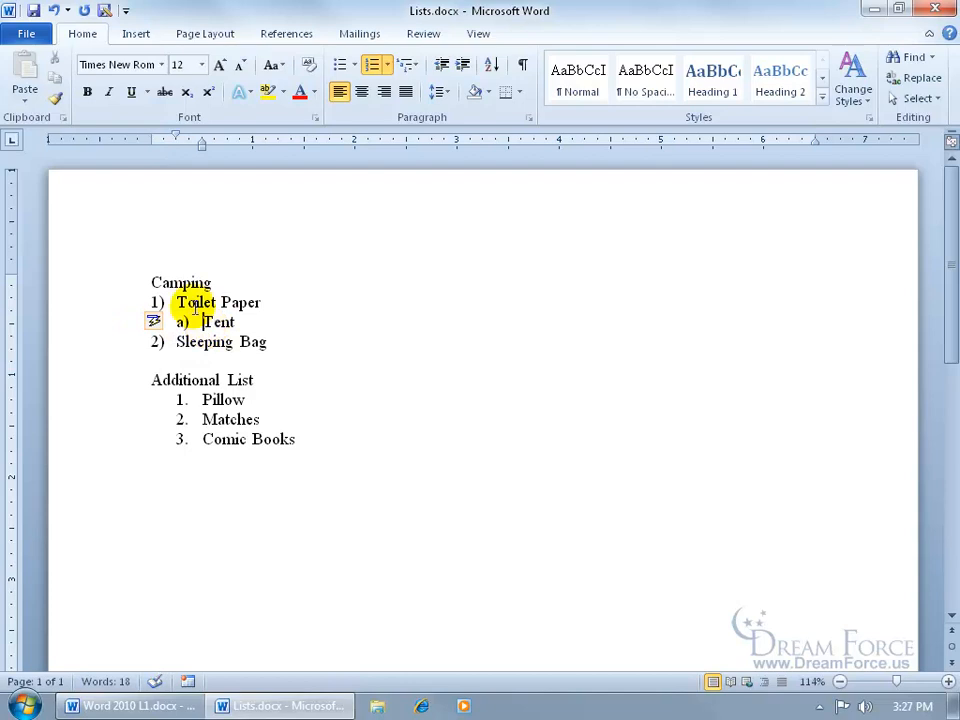
Step: Replace the Tent text under Toilet Paper with "Soft"
click(175, 302)
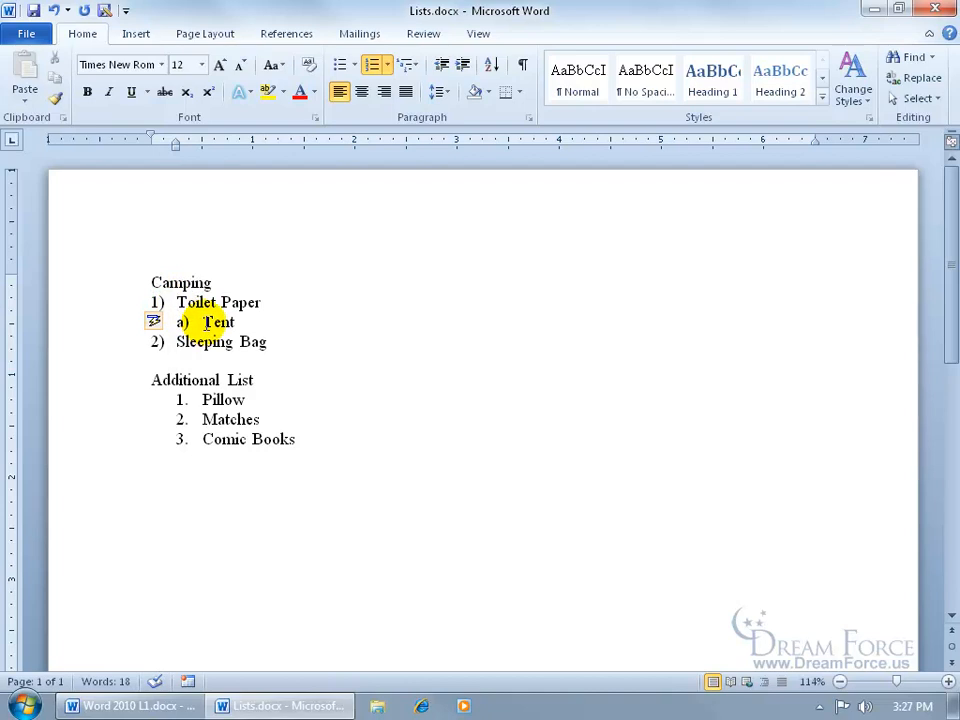
drag(202, 321, 237, 321)
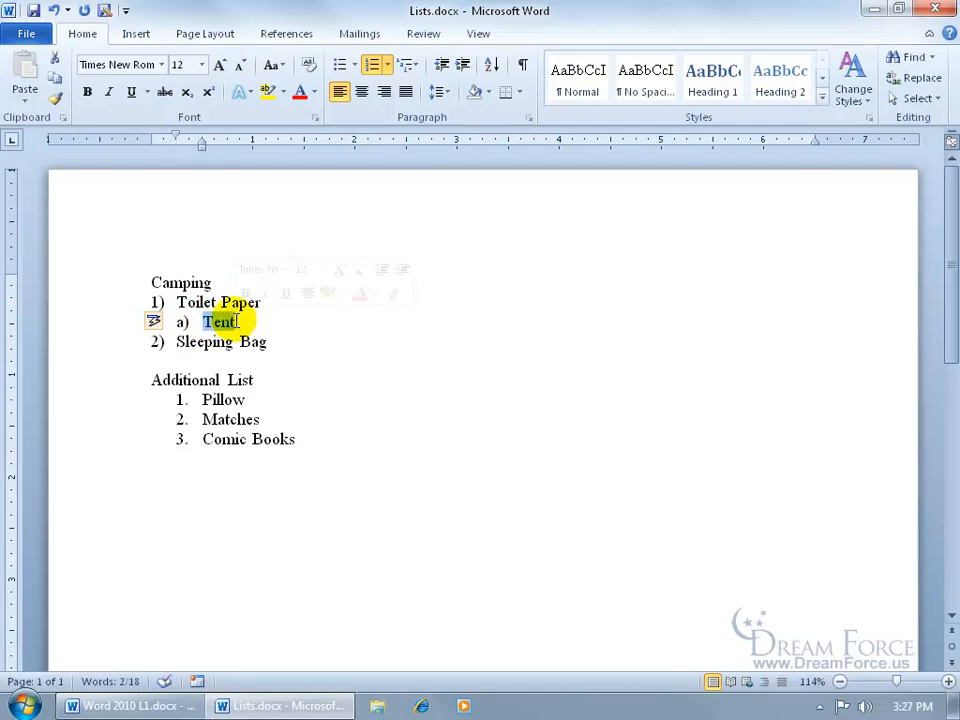
text(Soft)
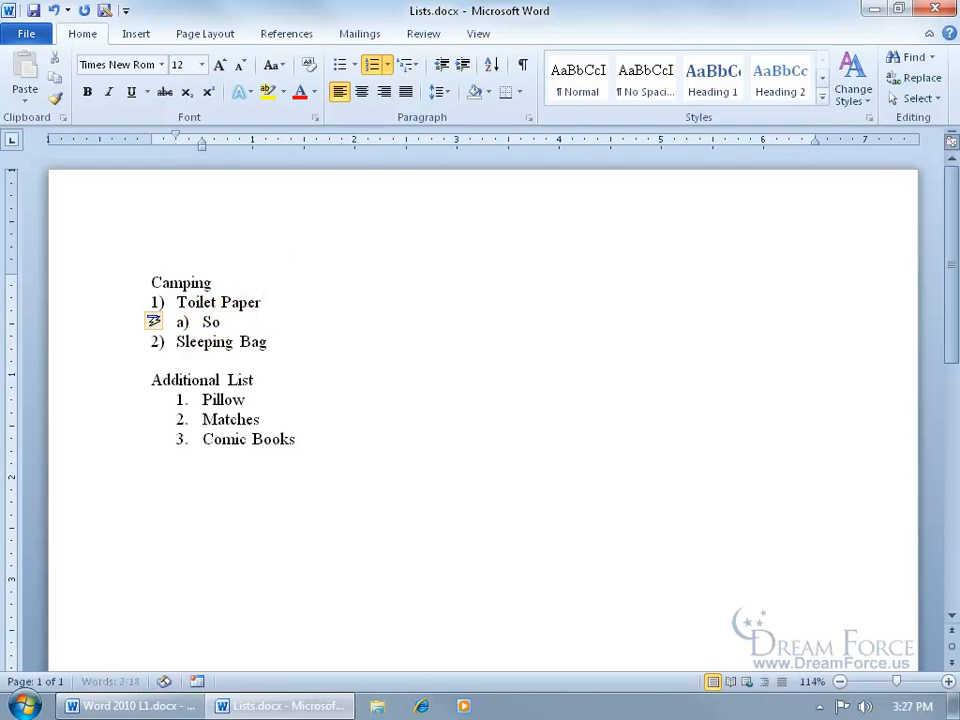